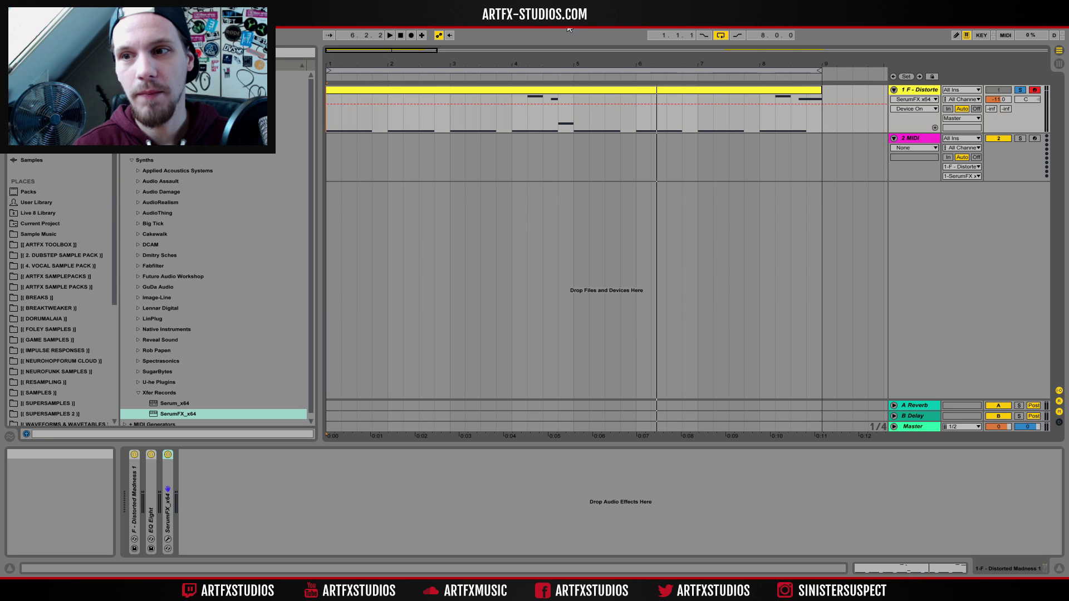
# Step: Turn off Solo on track 1, the bass audio track
pyautogui.click(1020, 90)
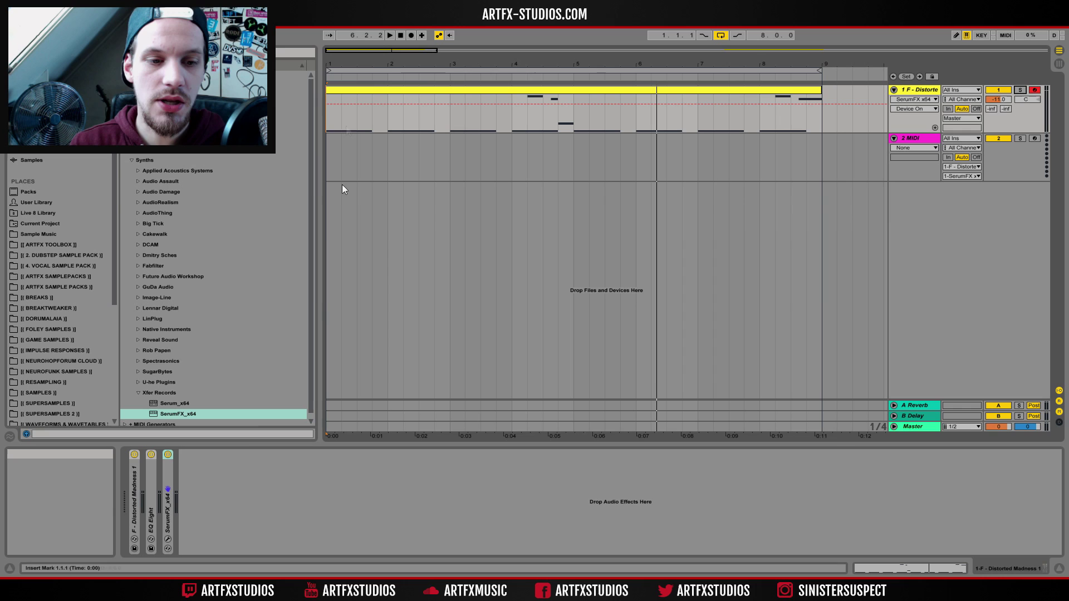
# Step: Expand the bass Sampler, inspect its pitch/oscillator and filter/envelope tabs, then collapse it
pyautogui.doubleClick(134, 495)
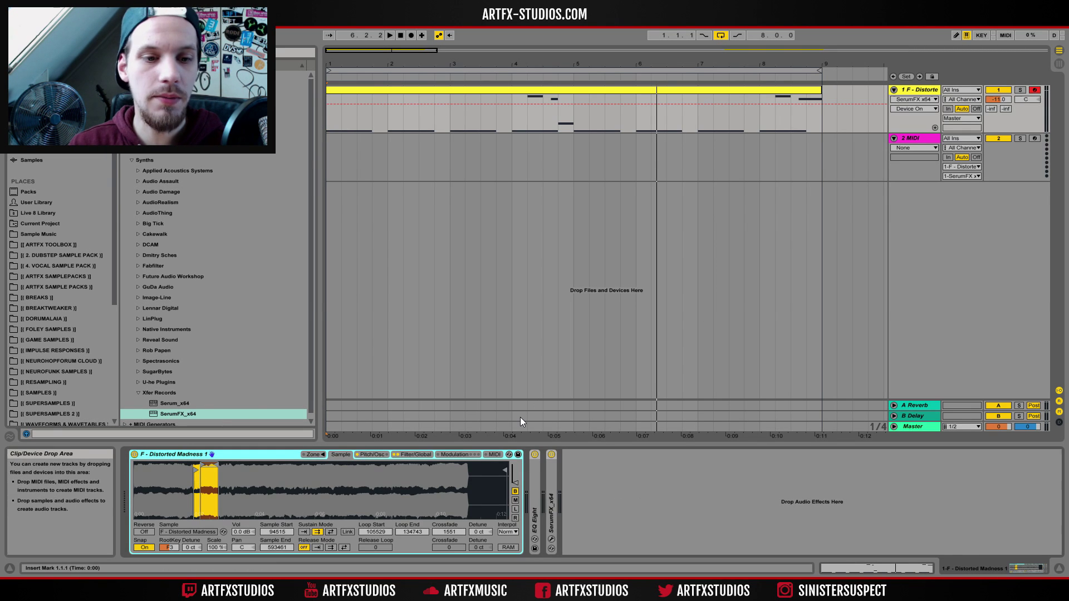
pyautogui.click(371, 454)
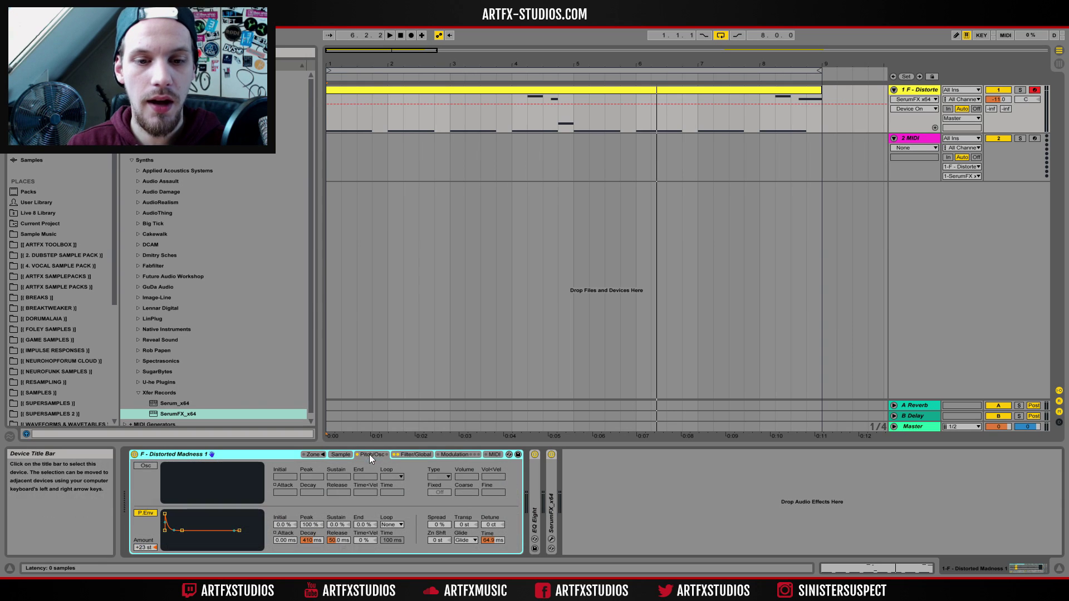
pyautogui.click(415, 454)
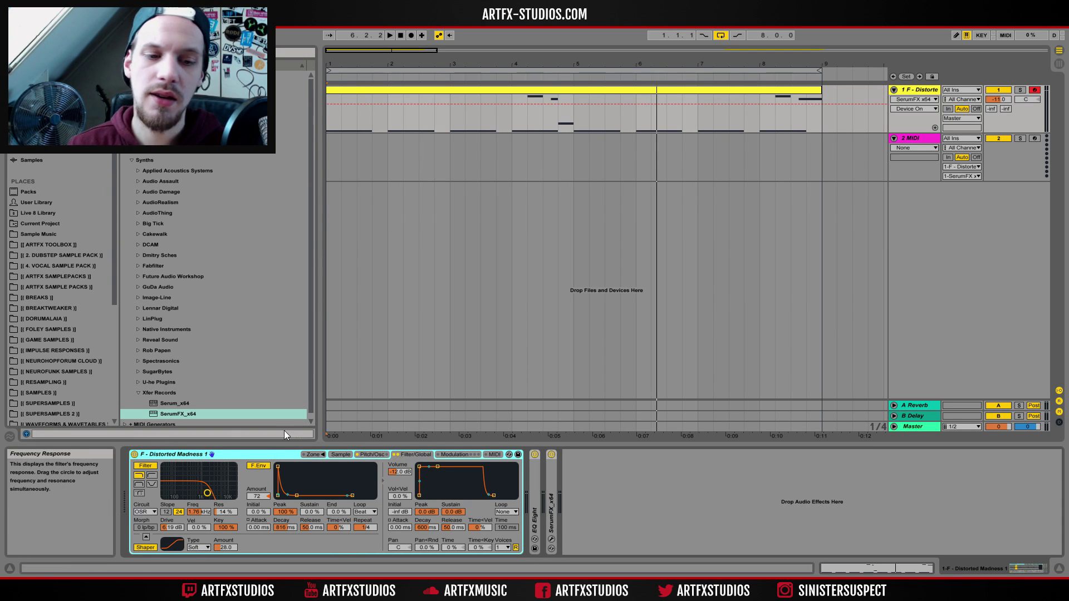
pyautogui.doubleClick(272, 456)
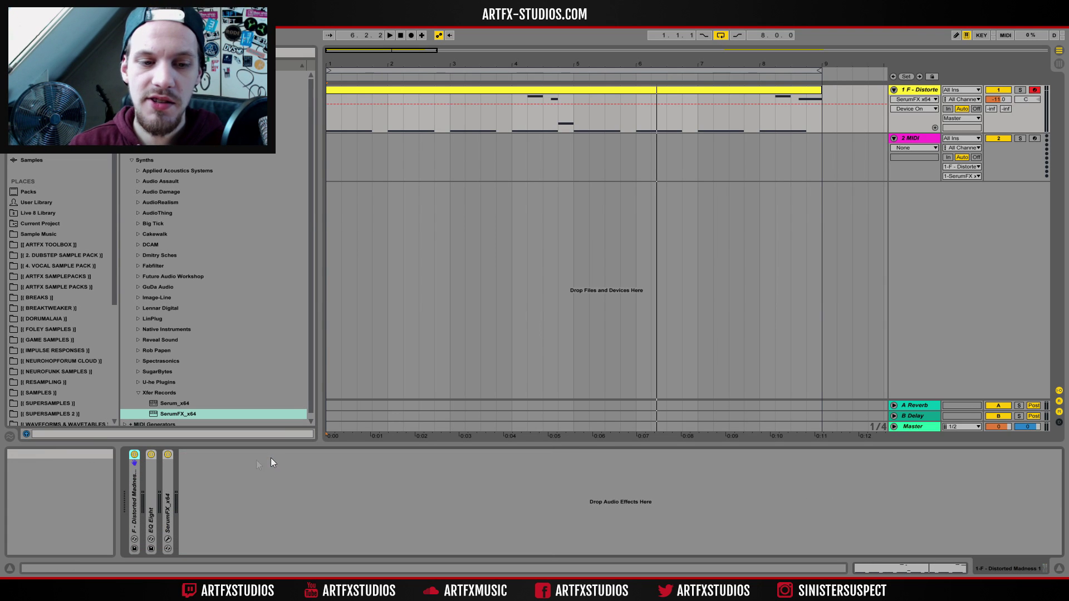
# Step: Switch SerumFX off and play the dry bass from 1.1.1, then stop
pyautogui.click(167, 455)
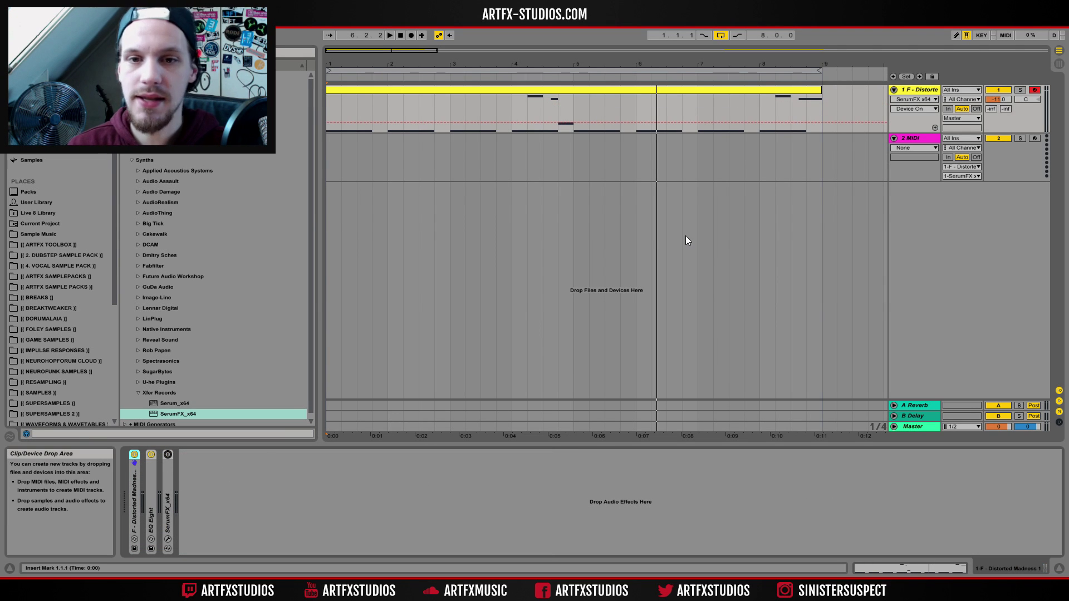
pyautogui.click(328, 100)
pyautogui.press('space')
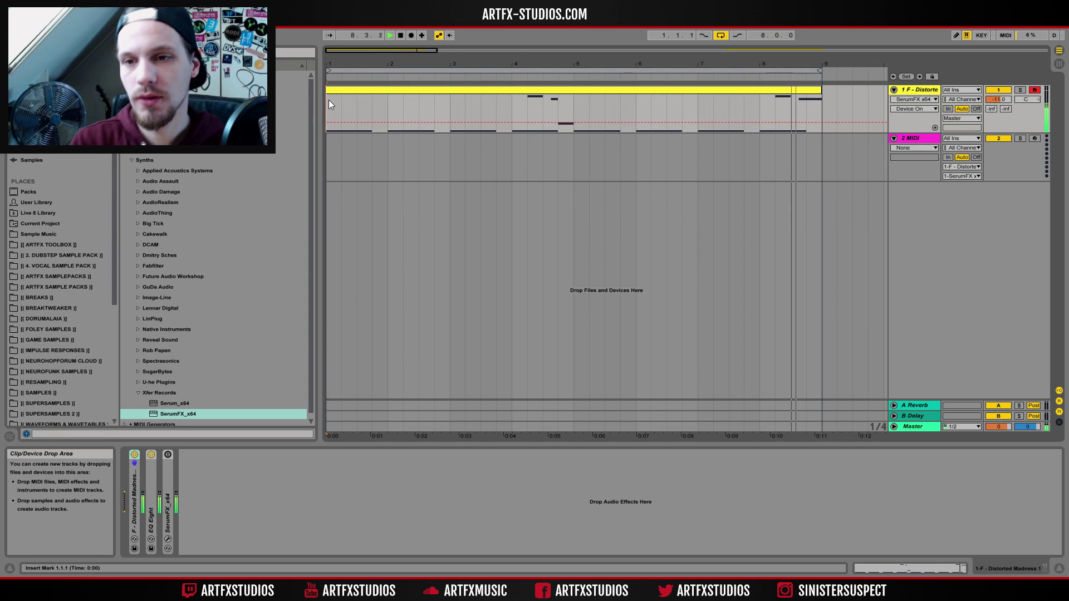
pyautogui.press('space')
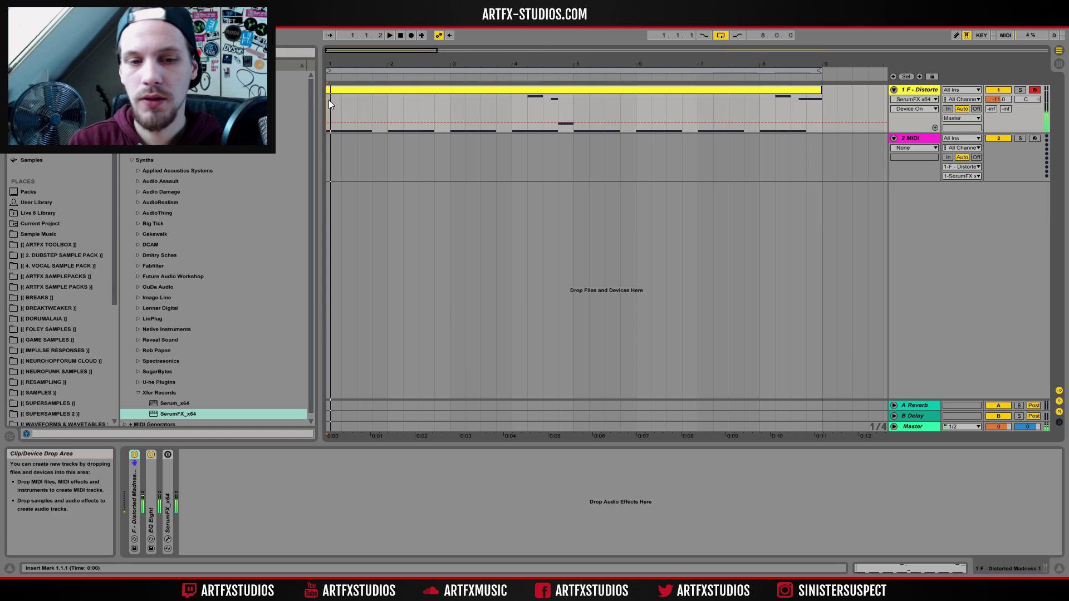
# Step: Expand SerumFX, open its plugin window, and browse the FX rack between Hyper/Dimension and EQ
pyautogui.doubleClick(165, 497)
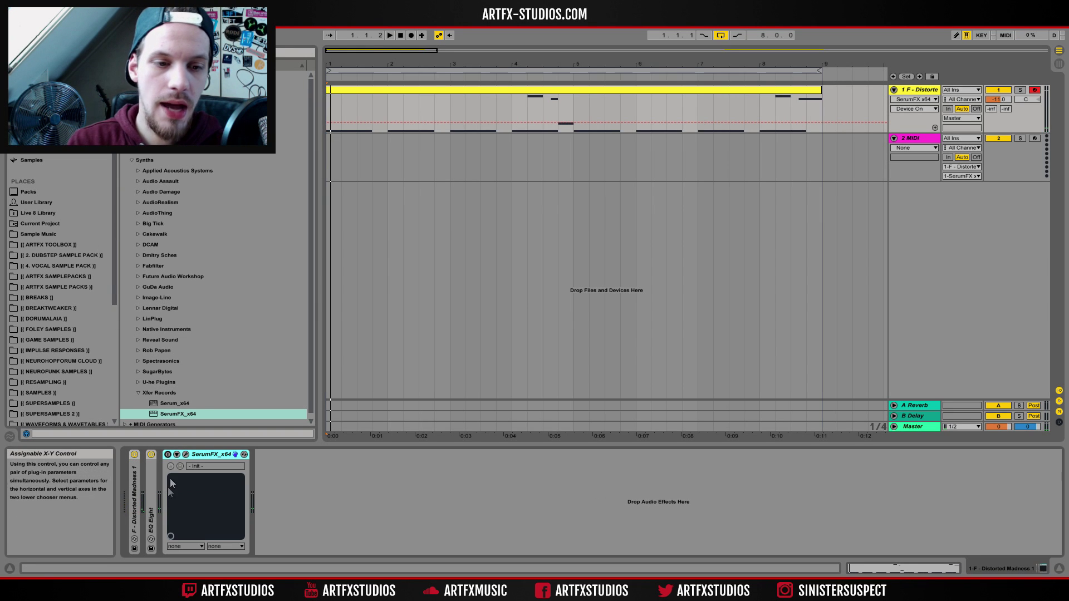
pyautogui.click(185, 454)
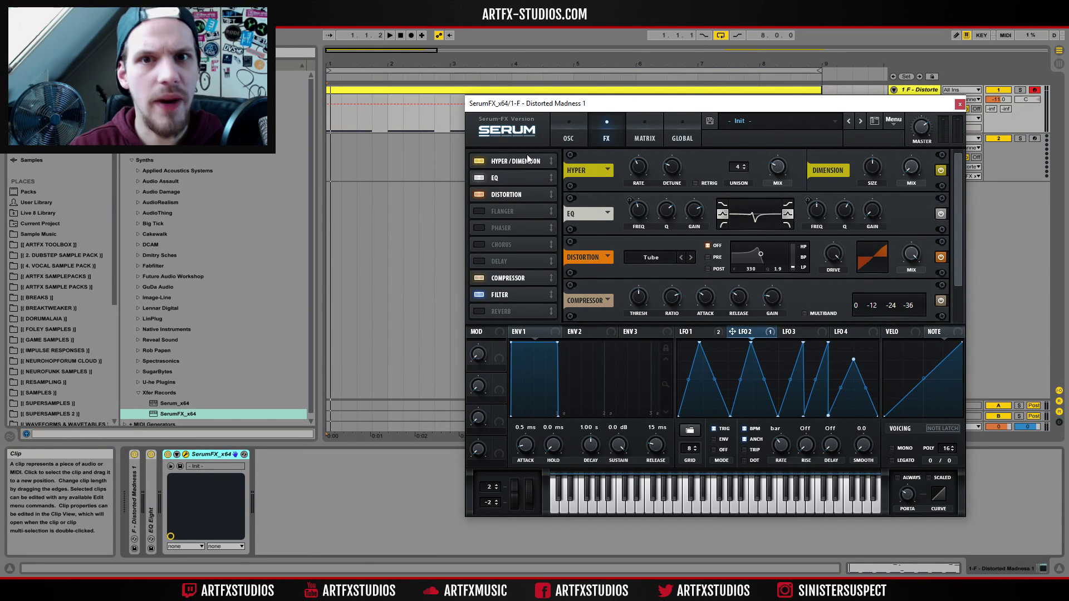
pyautogui.click(509, 176)
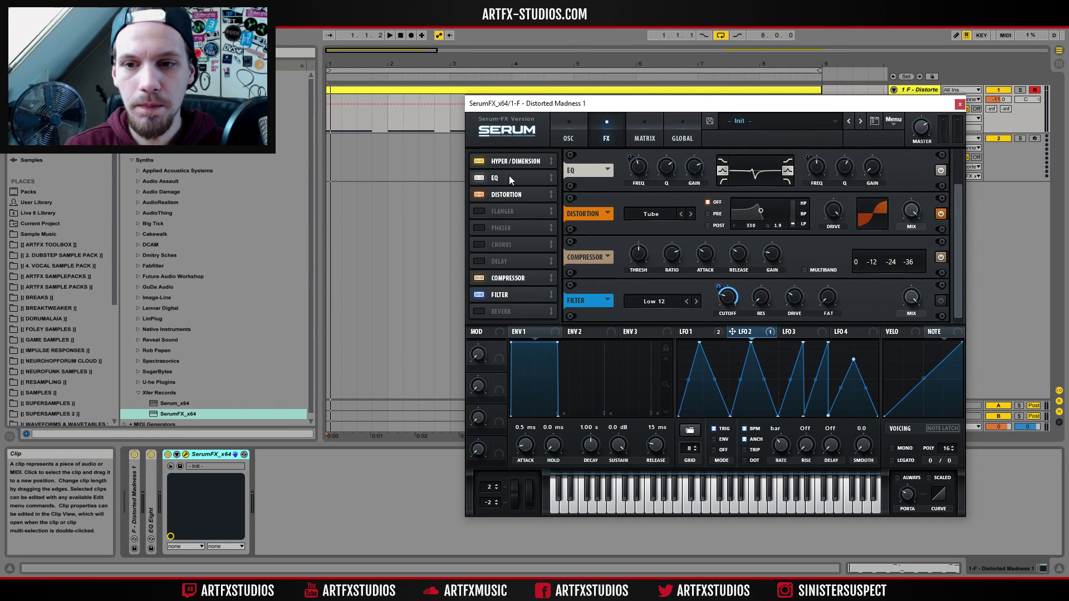
pyautogui.click(509, 162)
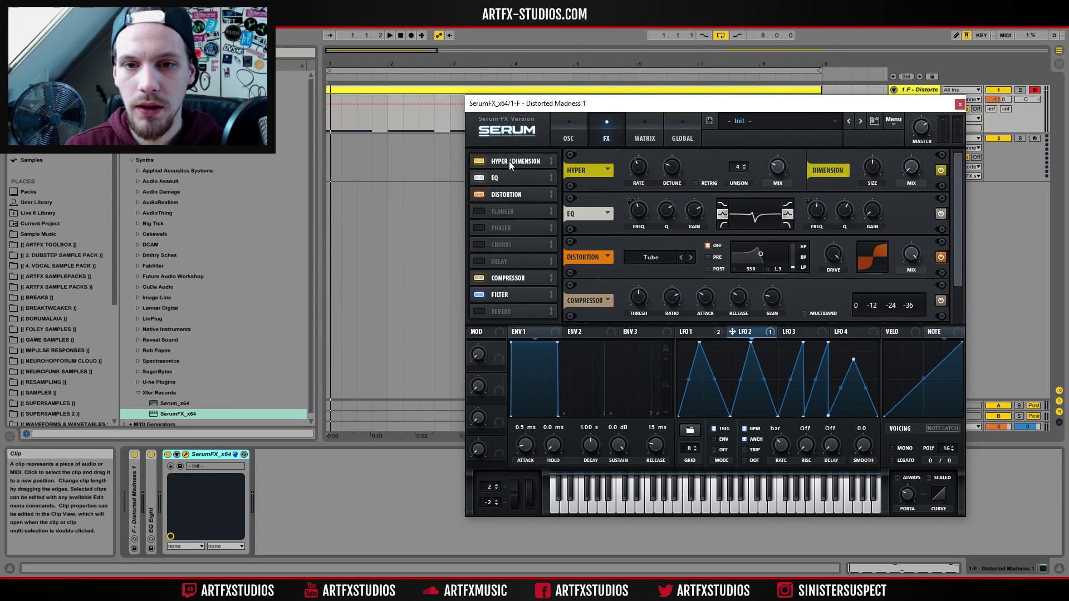
pyautogui.click(508, 174)
pyautogui.click(508, 164)
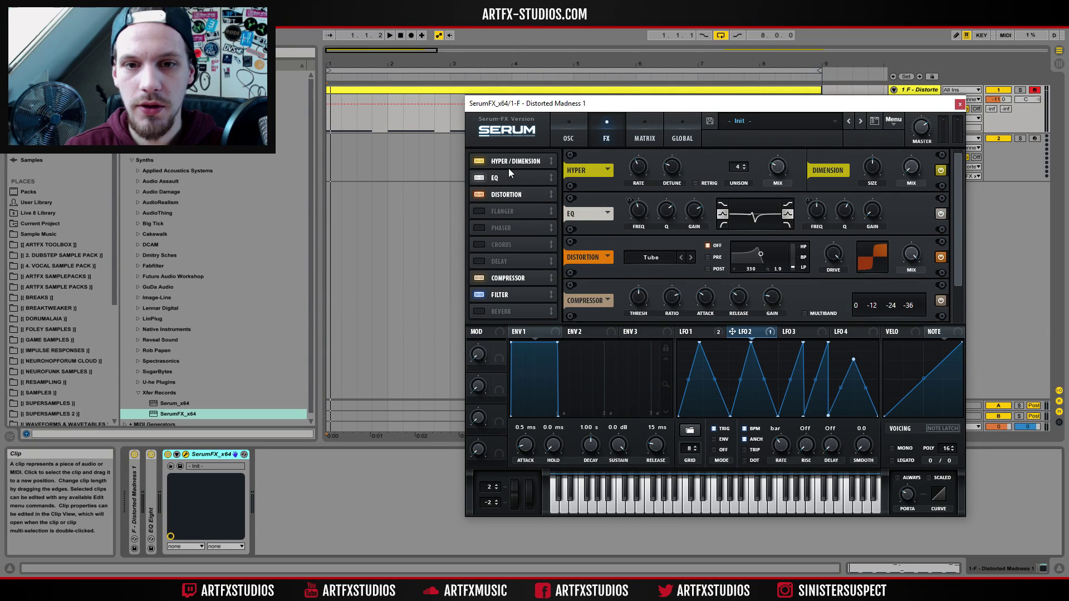
pyautogui.click(507, 180)
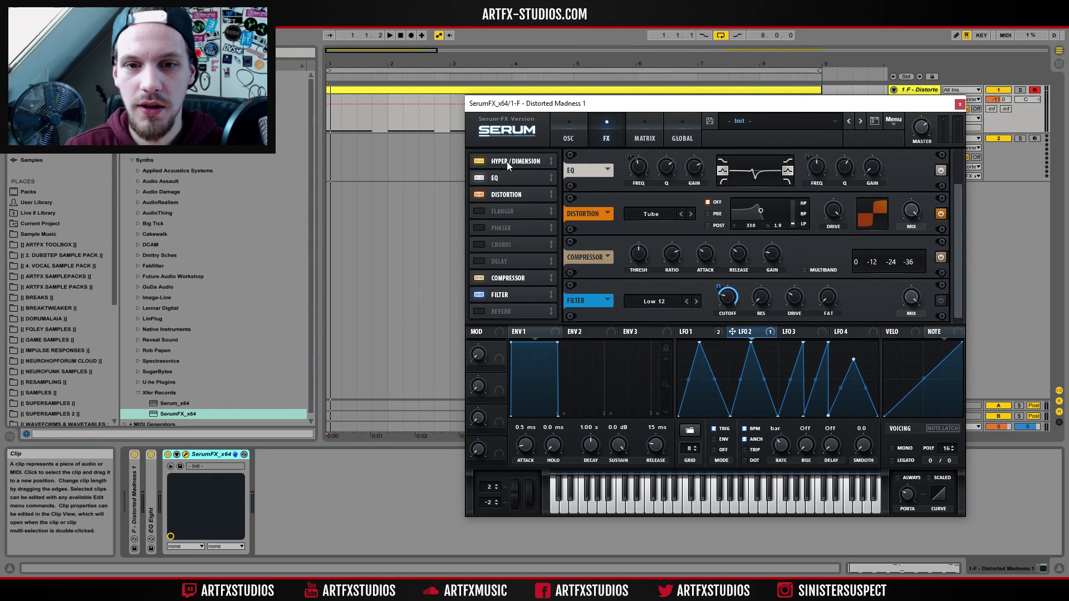
pyautogui.click(507, 163)
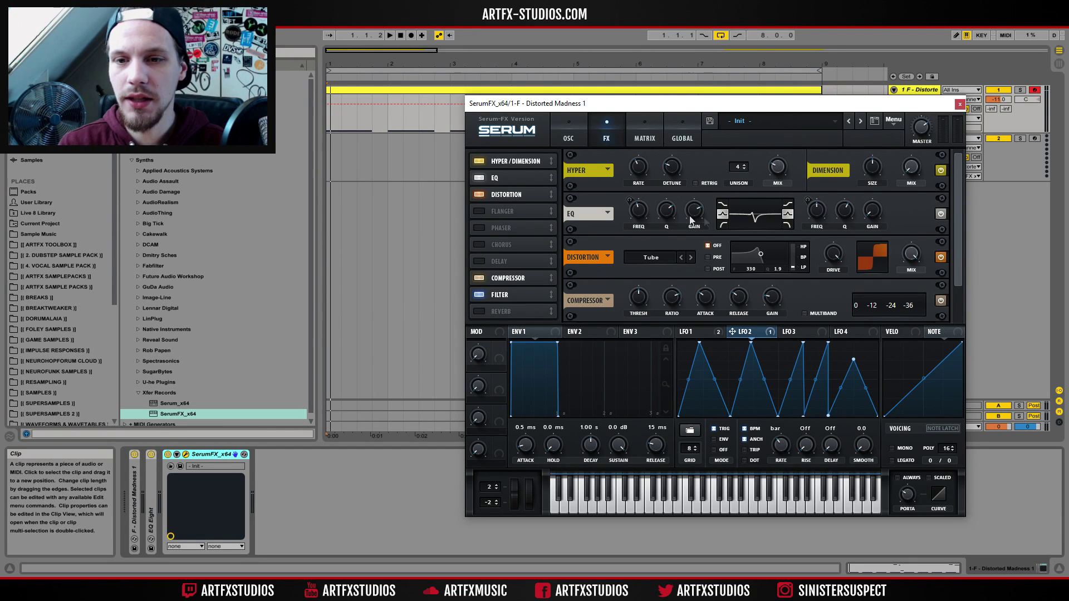
# Step: Show LFO 1's shape, then Reset Control on the EQ high-band GAIN knob
pyautogui.click(708, 332)
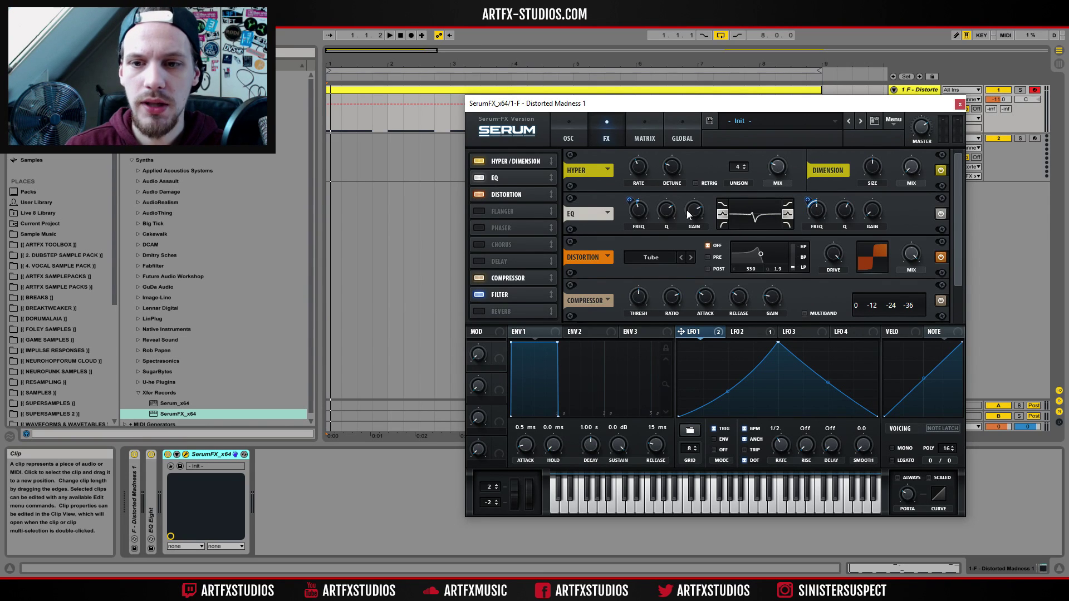
pyautogui.rightClick(870, 207)
pyautogui.click(922, 271)
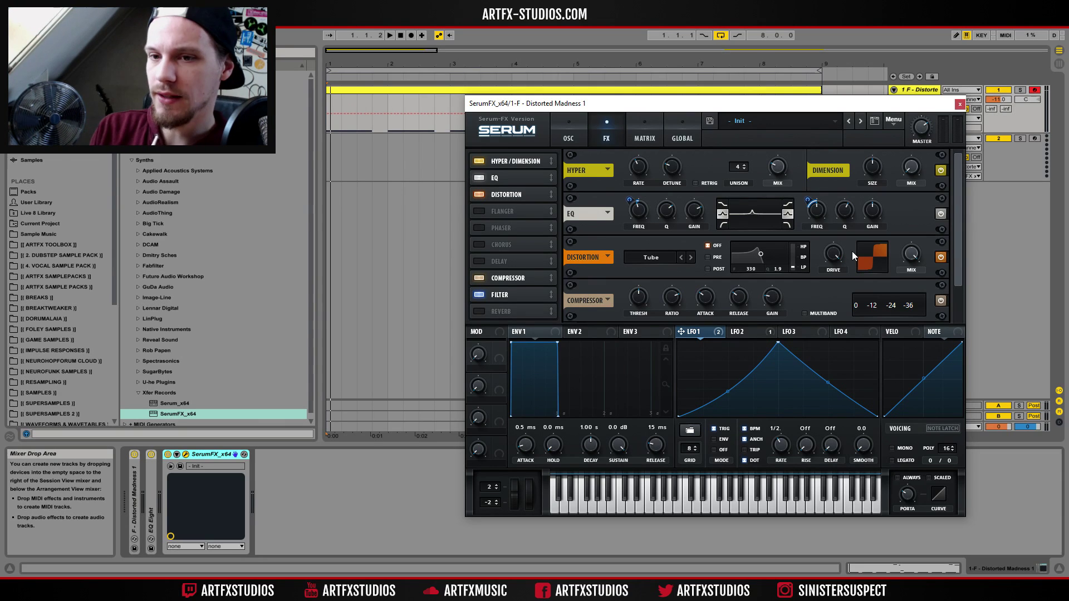
# Step: Bypass Serum's EQ and audition the bass without it
pyautogui.click(939, 215)
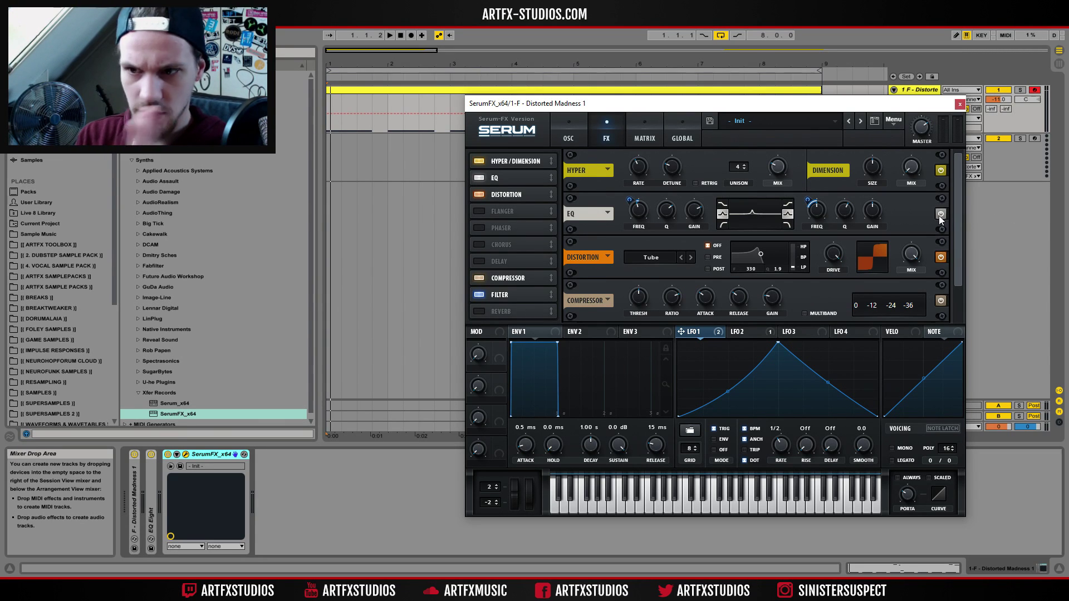
pyautogui.press('space')
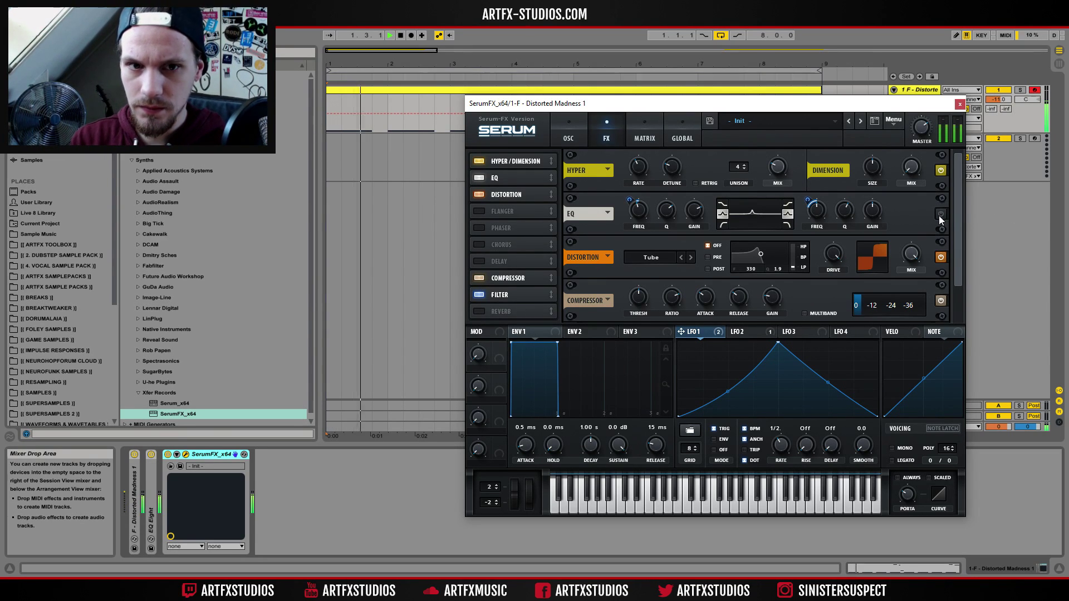
pyautogui.press('space')
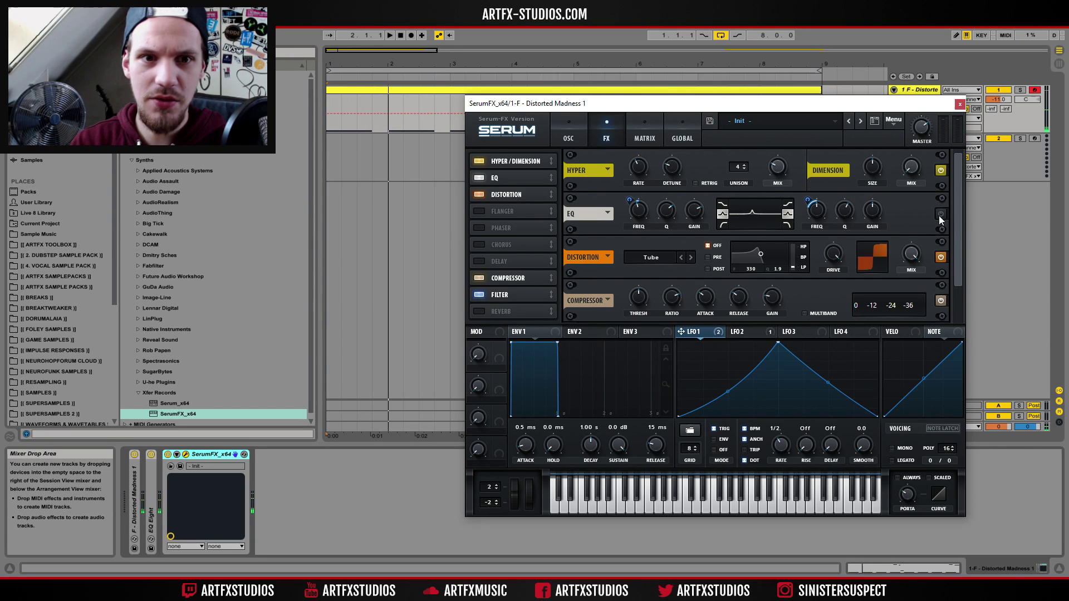
pyautogui.press('space')
pyautogui.press('space')
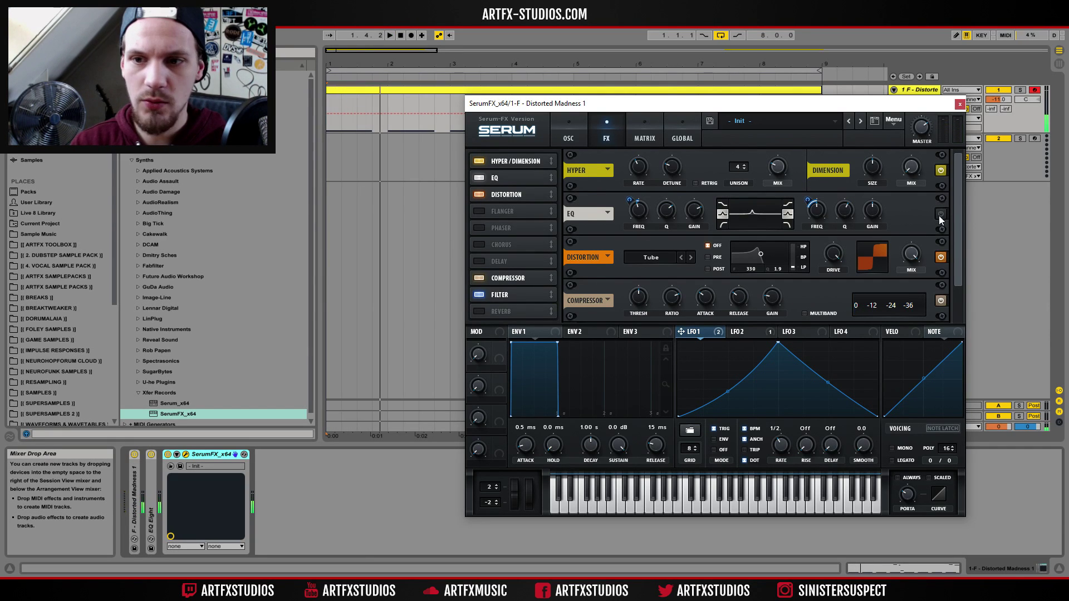
pyautogui.press('space')
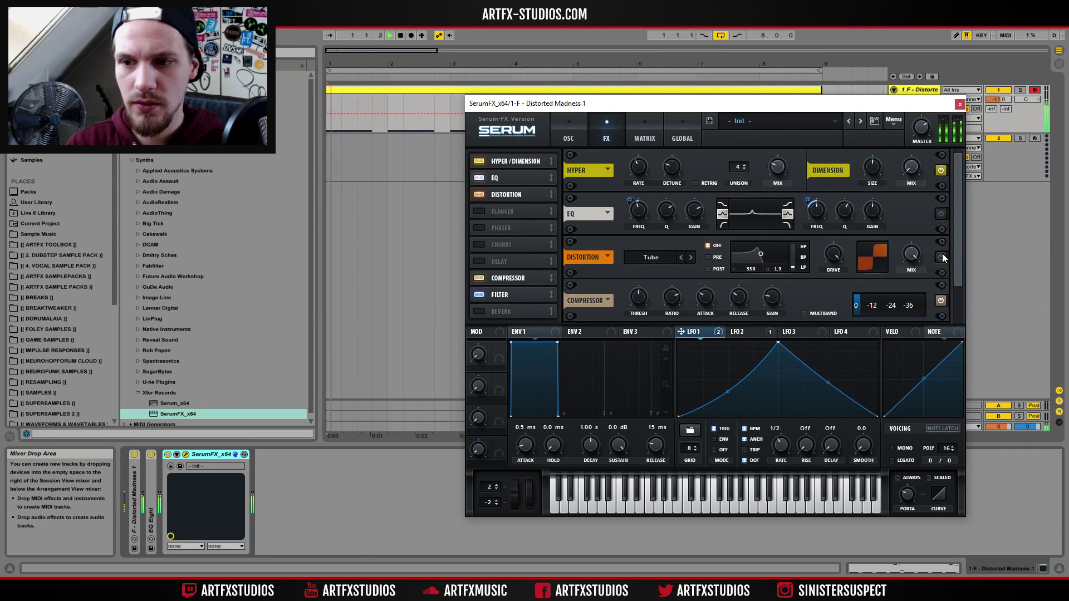
# Step: Toggle the Distortion off and on, re-enable the EQ, and audition again
pyautogui.click(940, 256)
pyautogui.click(941, 256)
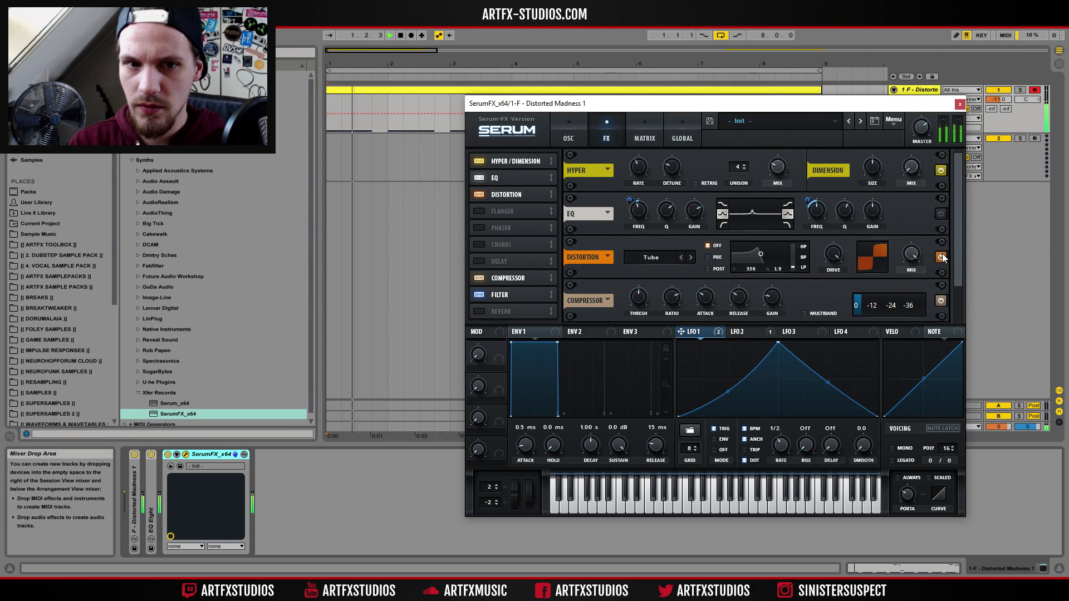
pyautogui.press('space')
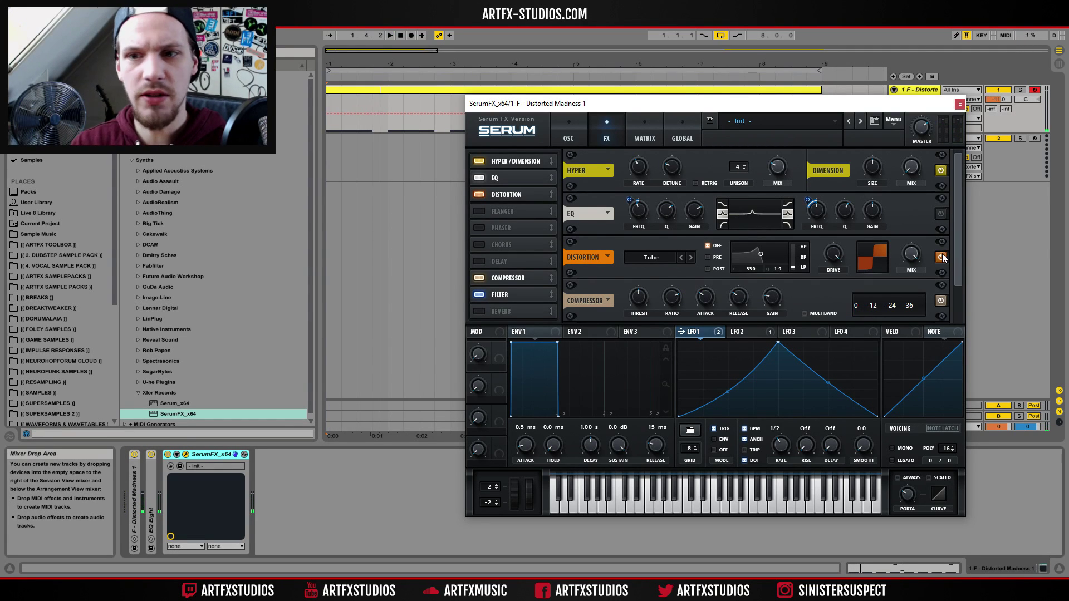
pyautogui.click(940, 213)
pyautogui.press('space')
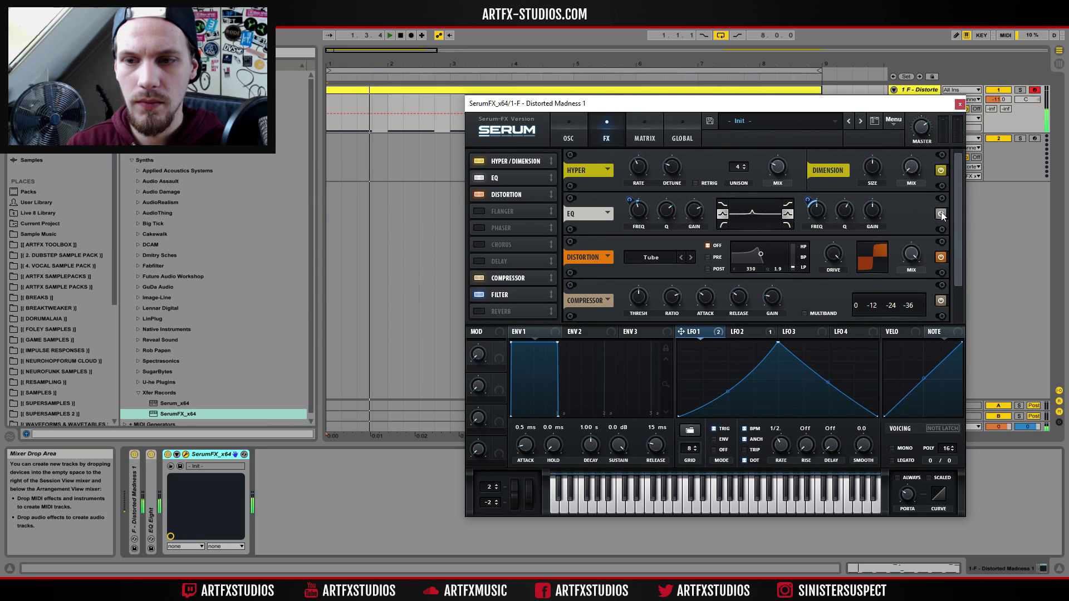
pyautogui.press('space')
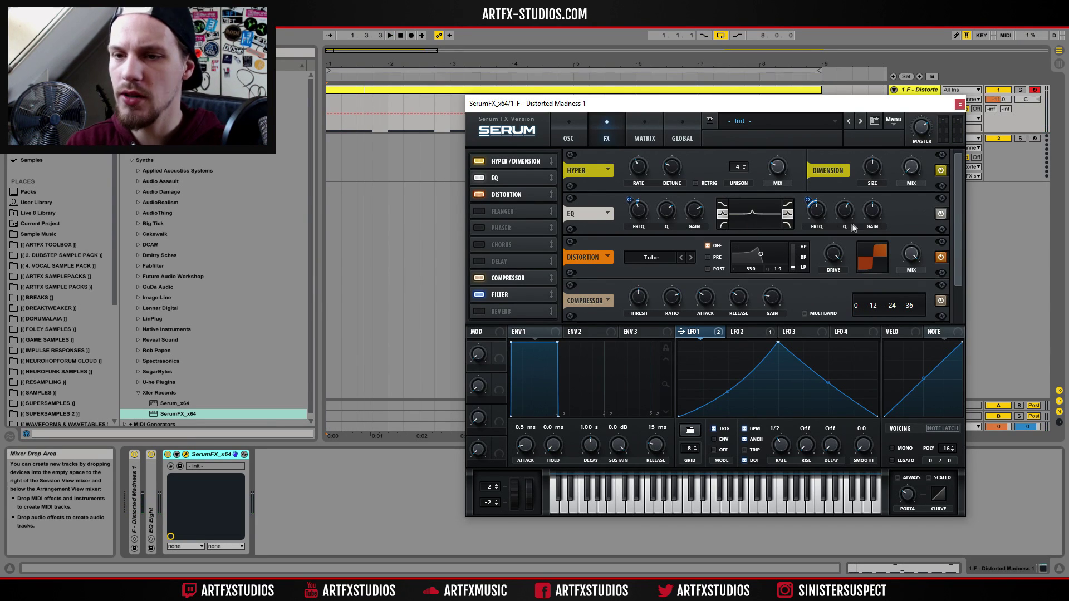
# Step: Drag the high EQ band's gain down into a dip and play to hear the cut
pyautogui.moveTo(873, 211); pyautogui.dragTo(873, 224)
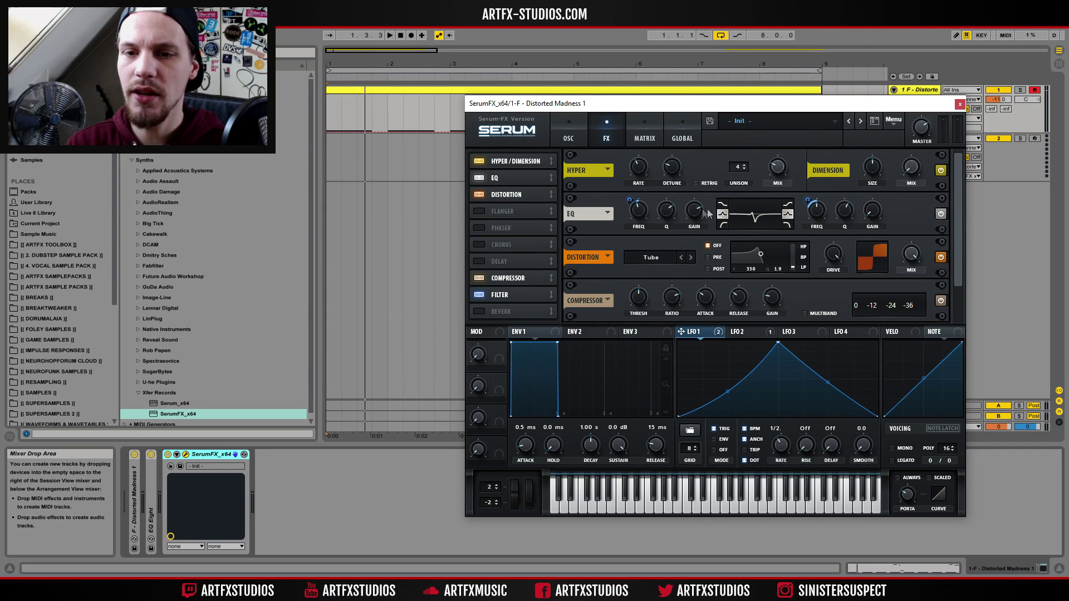
pyautogui.press('space')
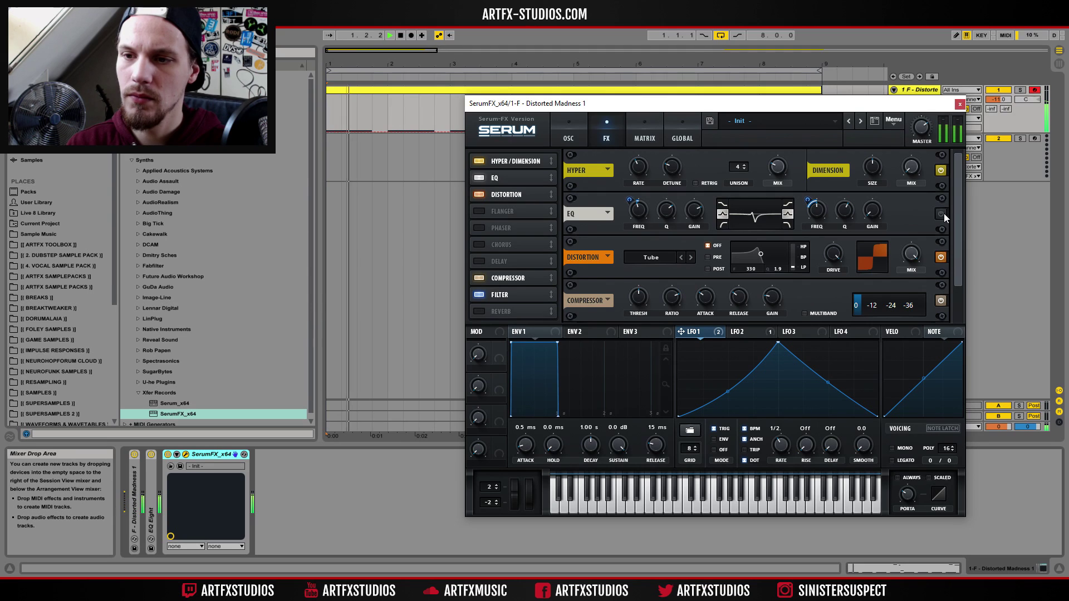
pyautogui.press('space')
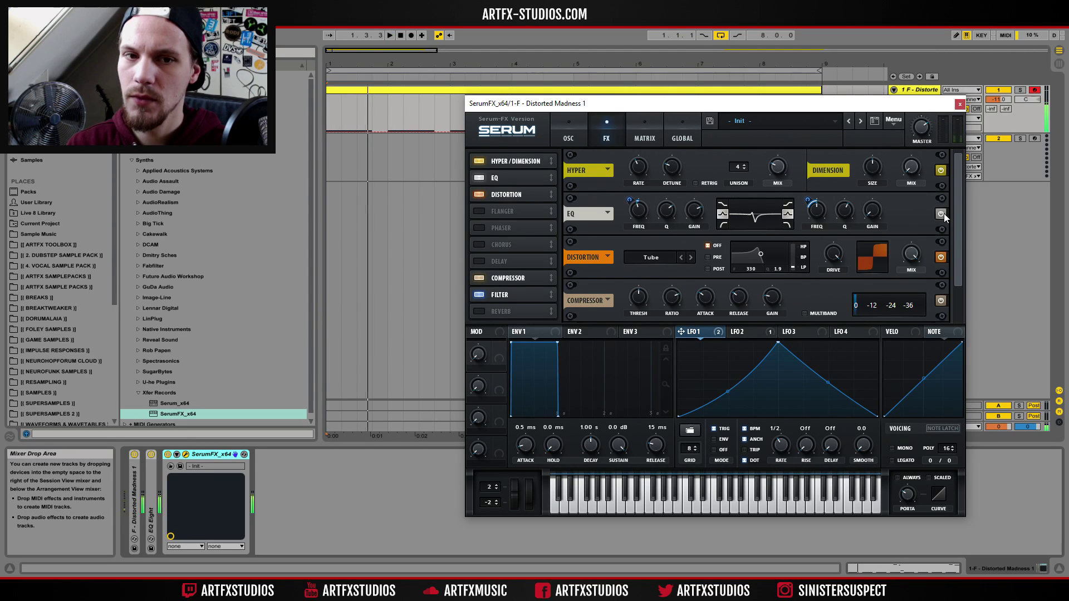
pyautogui.press('space')
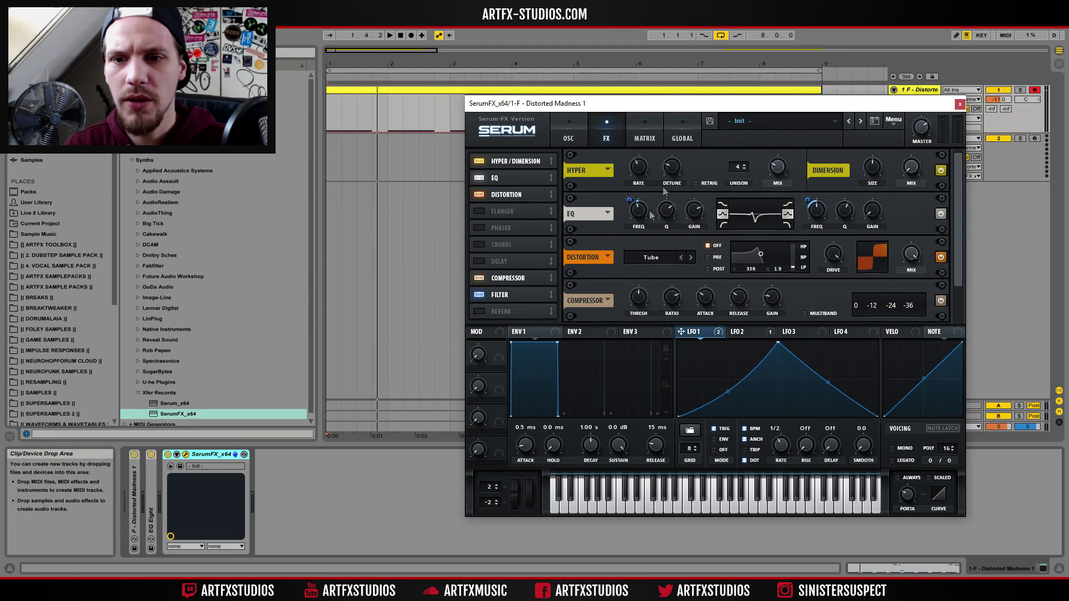
pyautogui.click(651, 140)
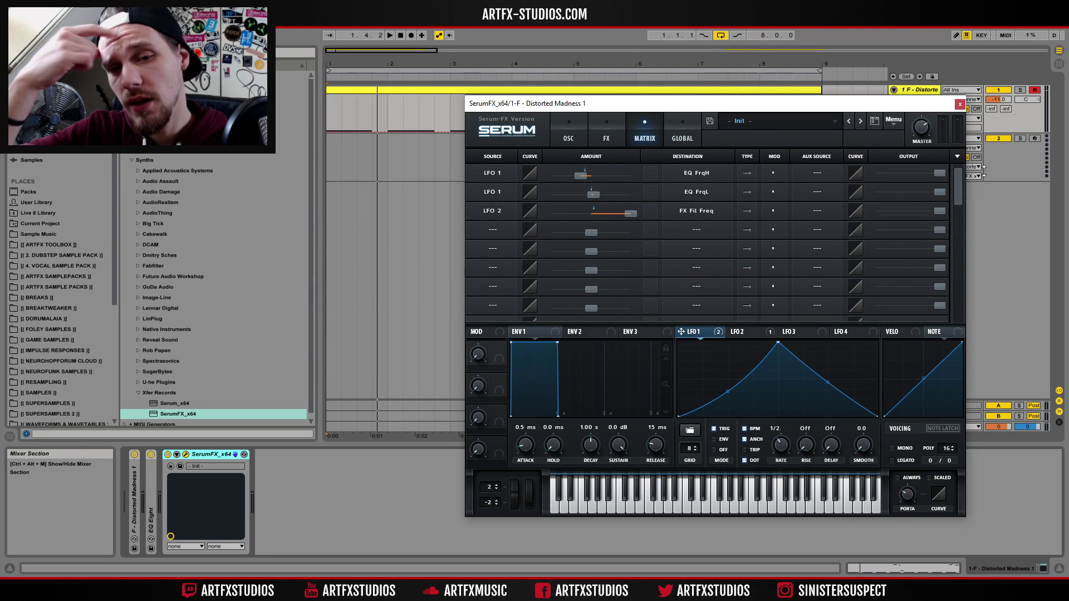
# Step: Nudge the LFO 1 → EQ FrqL matrix amount slightly up, play the bass, and return to the FX page
pyautogui.moveTo(570, 176)
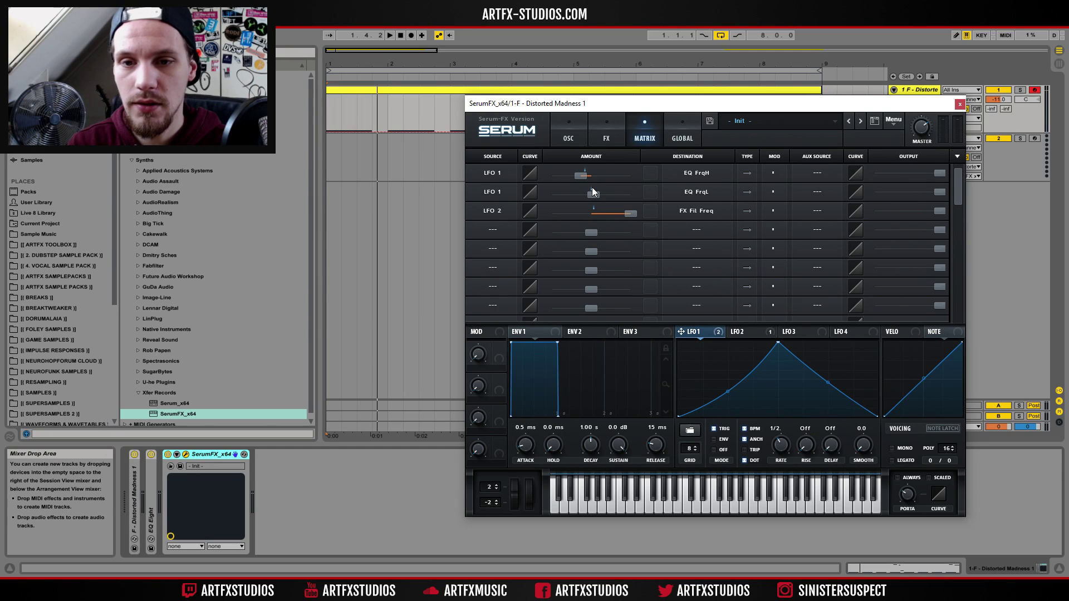
pyautogui.moveTo(592, 187); pyautogui.dragTo(596, 196)
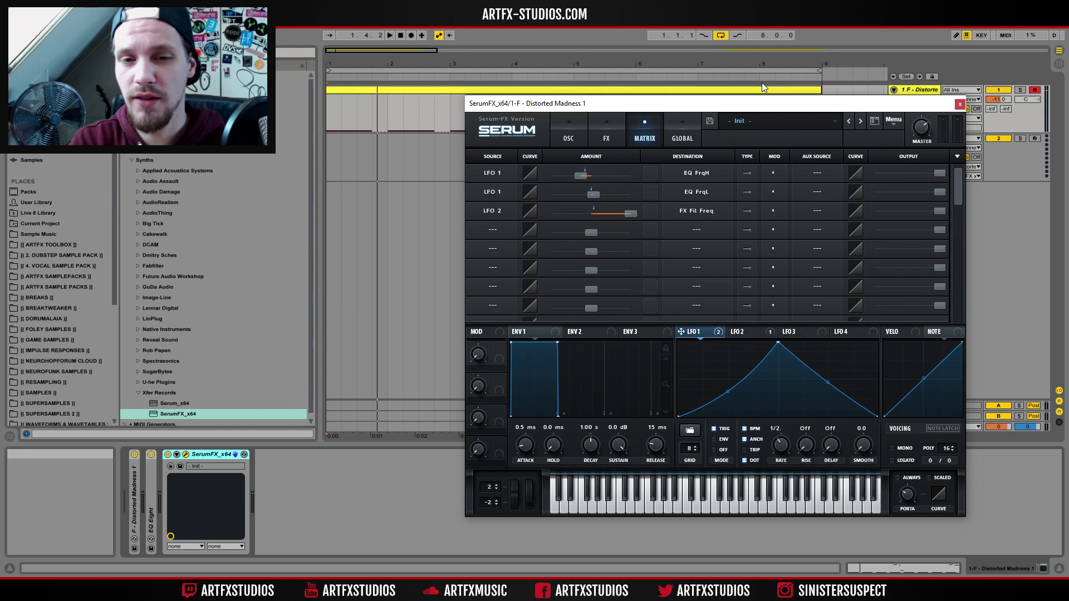
pyautogui.press('space')
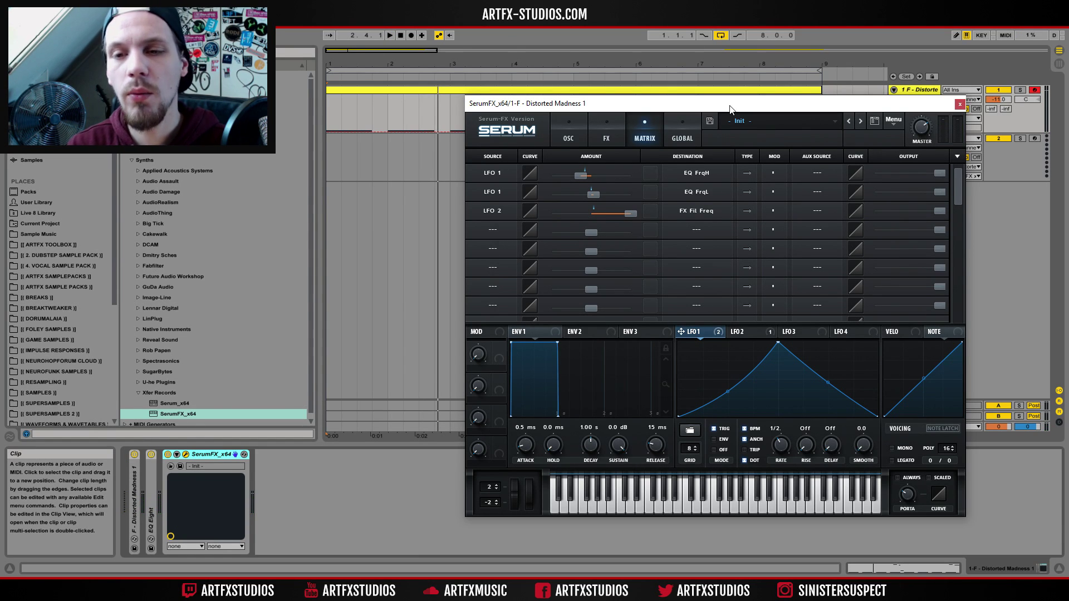
pyautogui.click(563, 129)
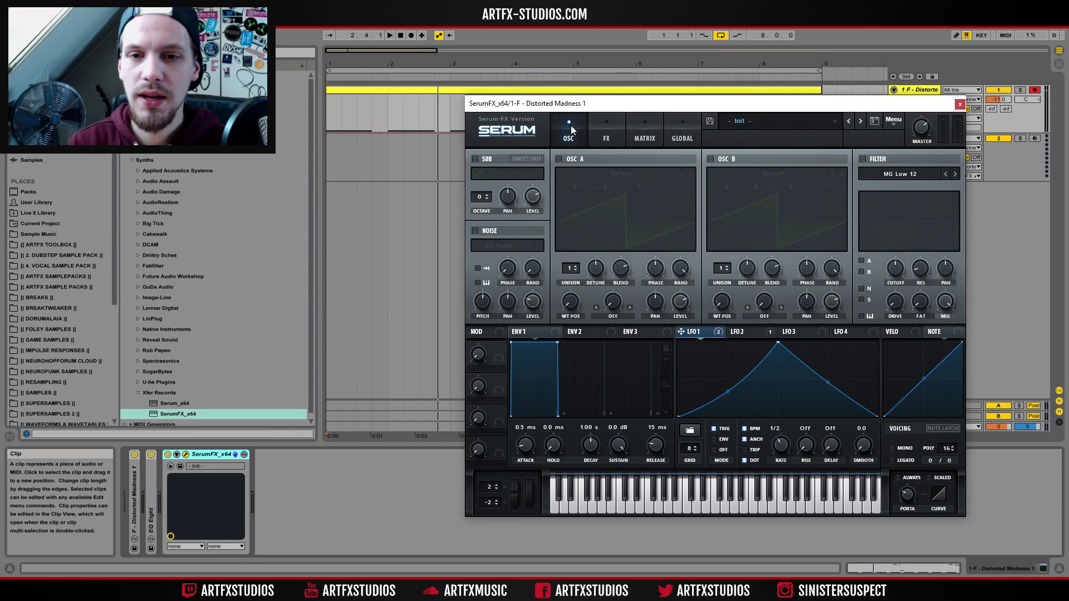
pyautogui.click(612, 133)
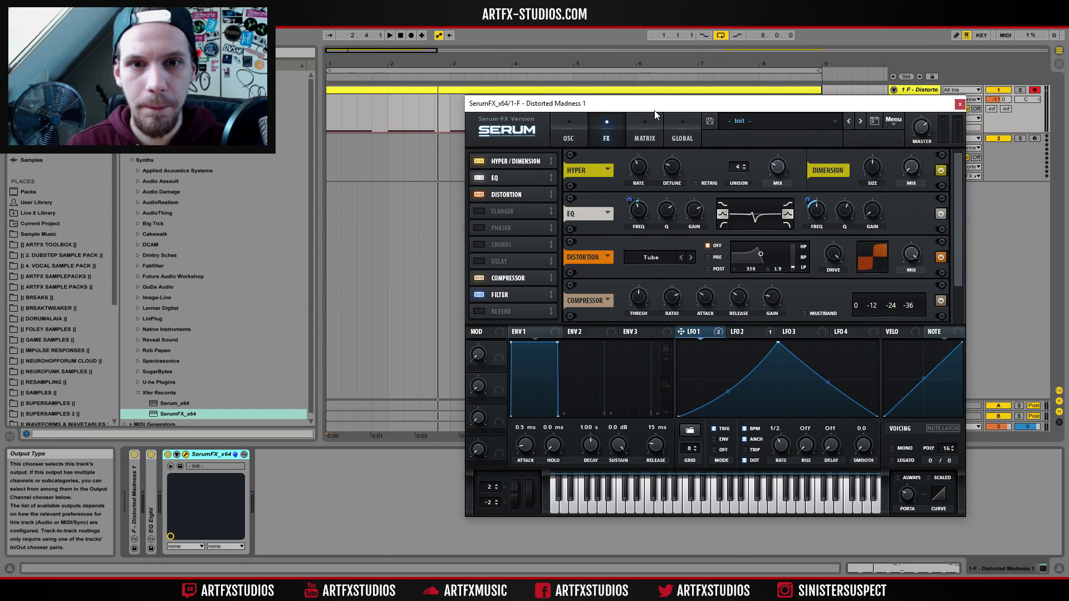
# Step: Close the Serum window, delete the old MIDI track, and insert a fresh empty MIDI track
pyautogui.click(959, 105)
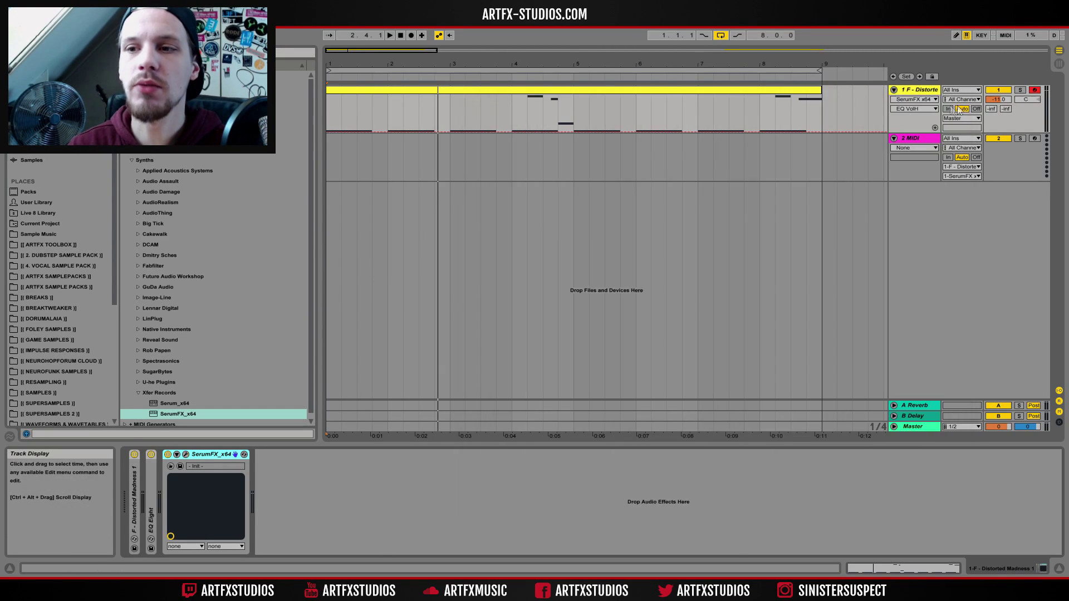
pyautogui.click(932, 138)
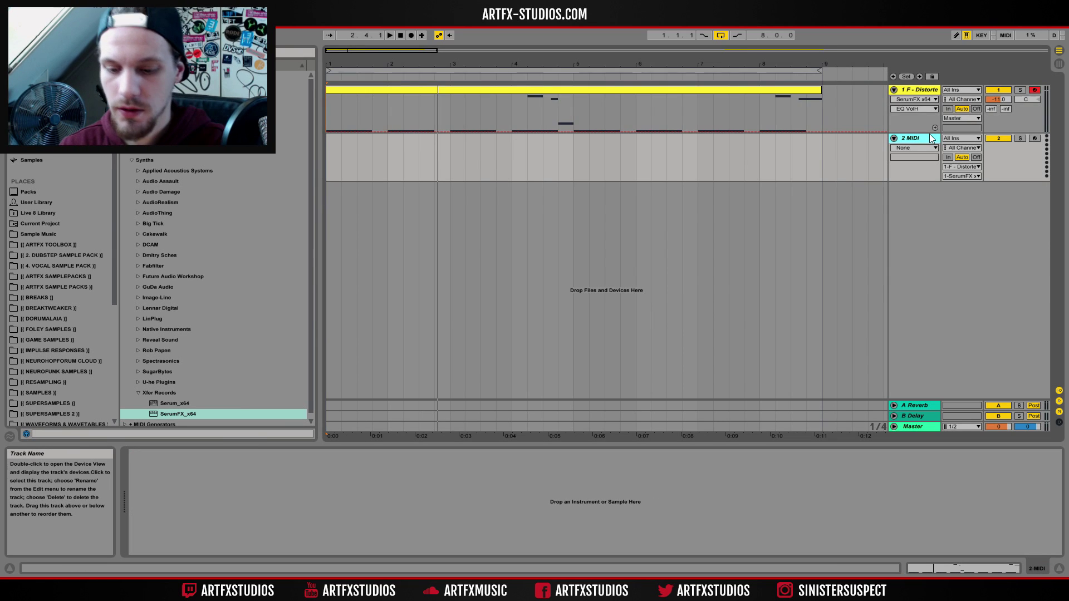
pyautogui.press('Delete')
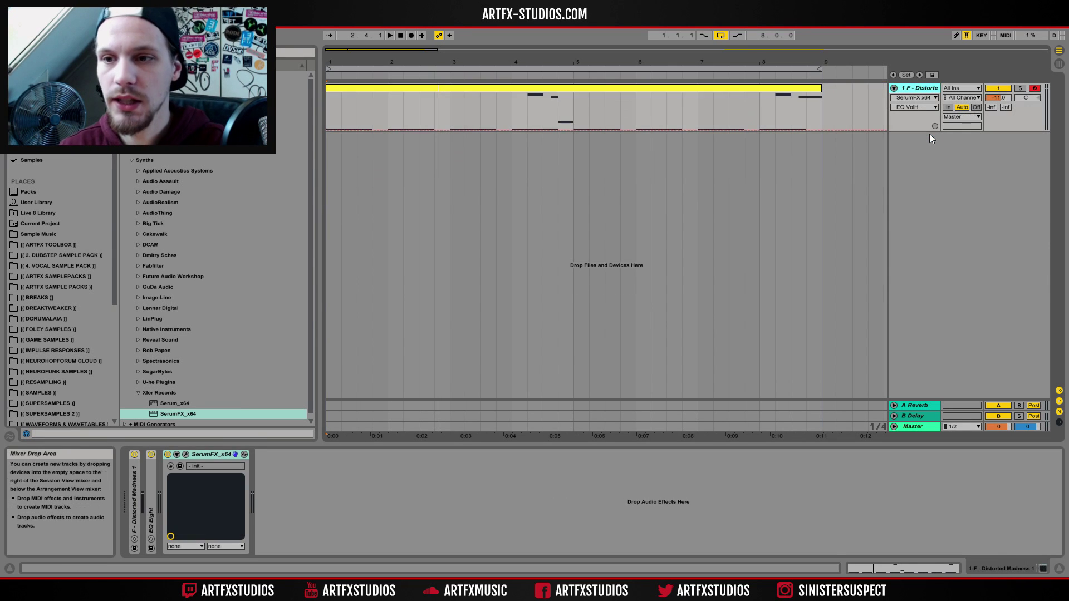
pyautogui.rightClick(924, 217)
pyautogui.click(945, 234)
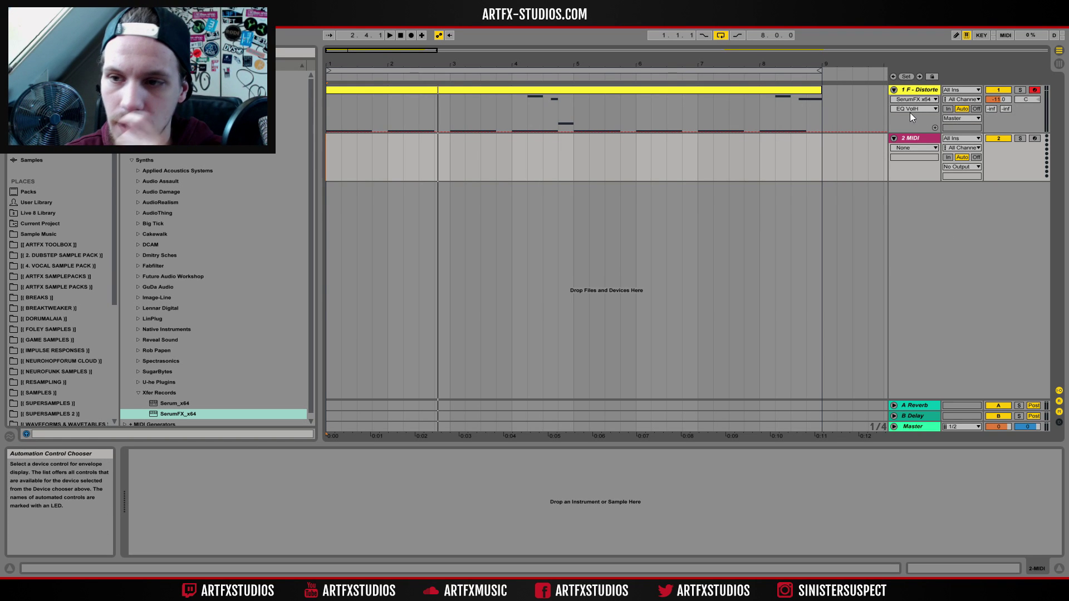
pyautogui.moveTo(830, 64); pyautogui.dragTo(831, 39)
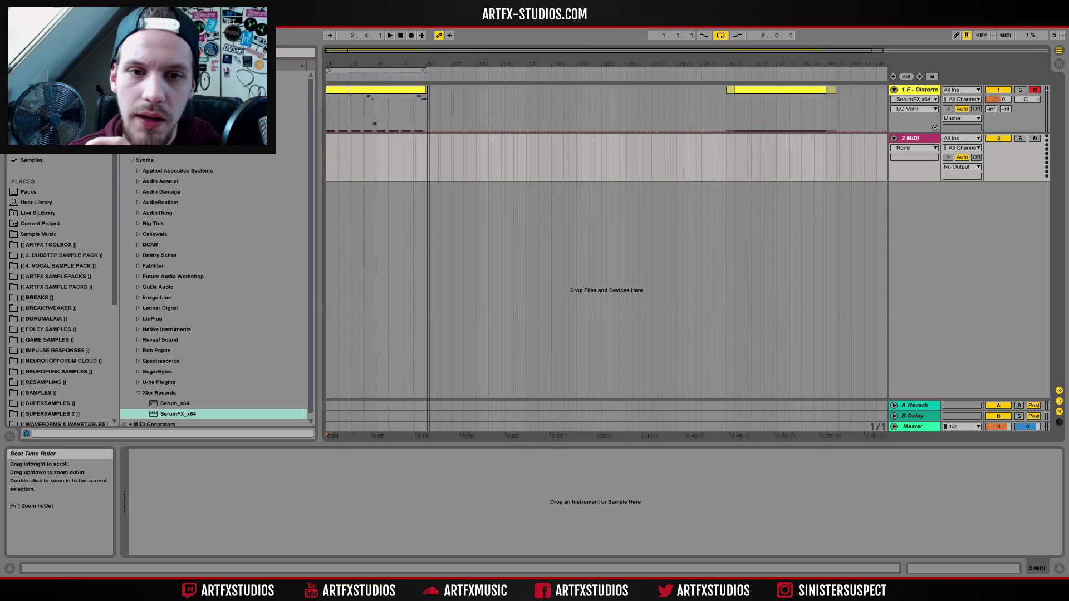
# Step: Move the spare clip from near bar 33 onto the new MIDI track at bar 1
pyautogui.click(696, 96)
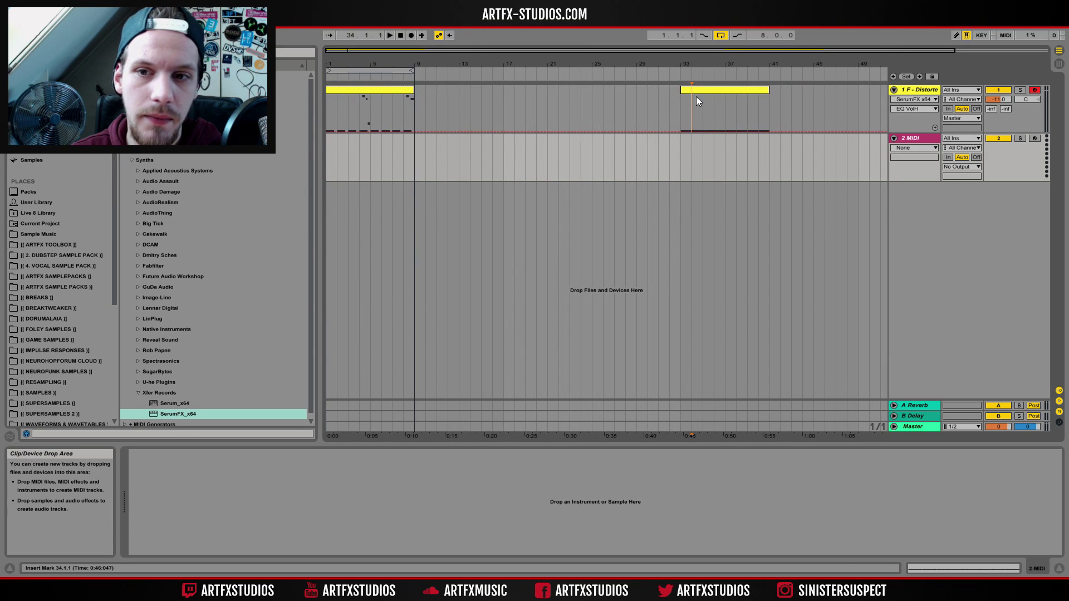
pyautogui.click(700, 89)
pyautogui.moveTo(699, 84); pyautogui.dragTo(343, 176)
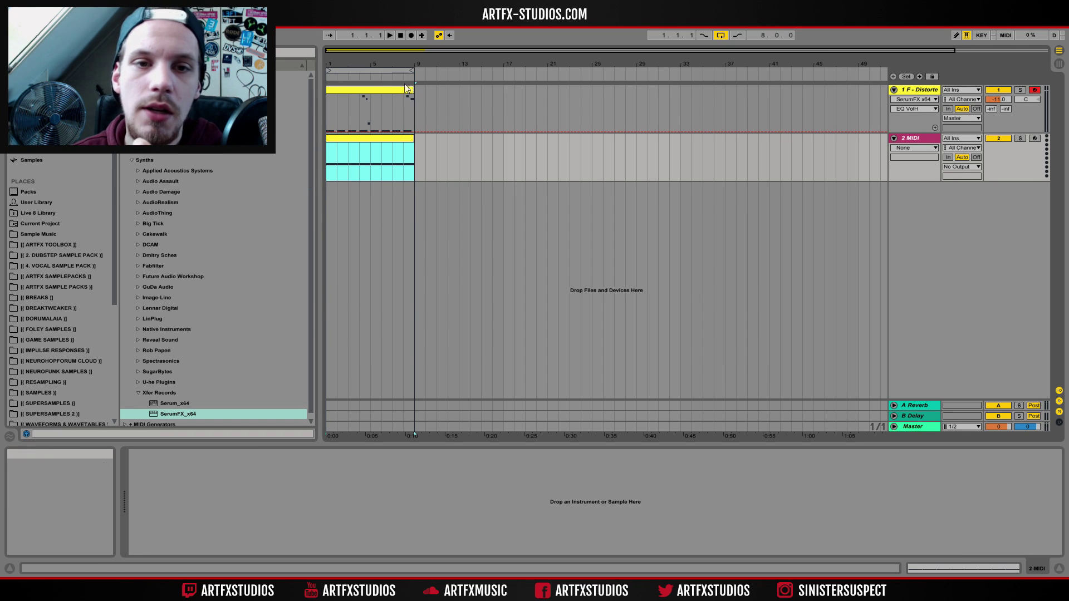
pyautogui.doubleClick(418, 64)
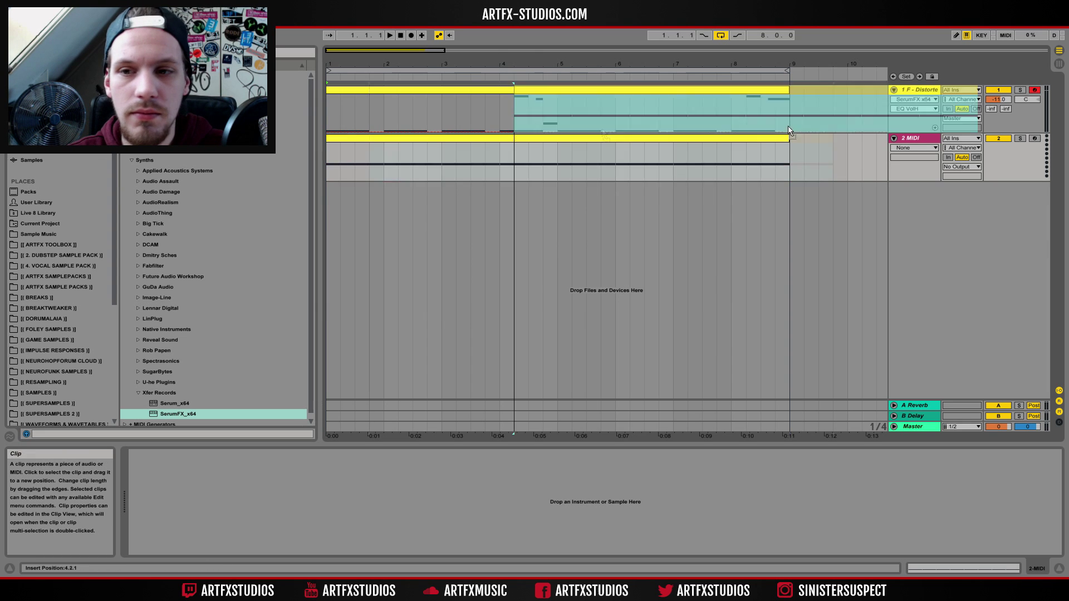
# Step: Ctrl-drag track 1's bass clip down onto the MIDI track across bars 1–9
pyautogui.click(742, 161)
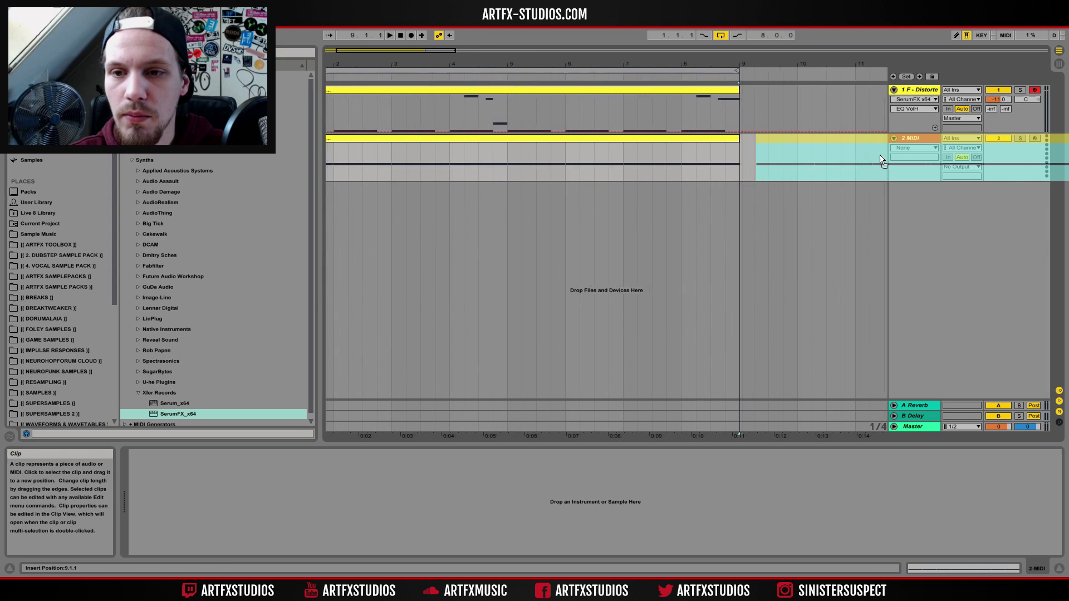
pyautogui.hotkey('ctrl', 'z')
pyautogui.scroll(-5, 383, 99)
pyautogui.moveTo(383, 99); pyautogui.dragTo(428, 142)
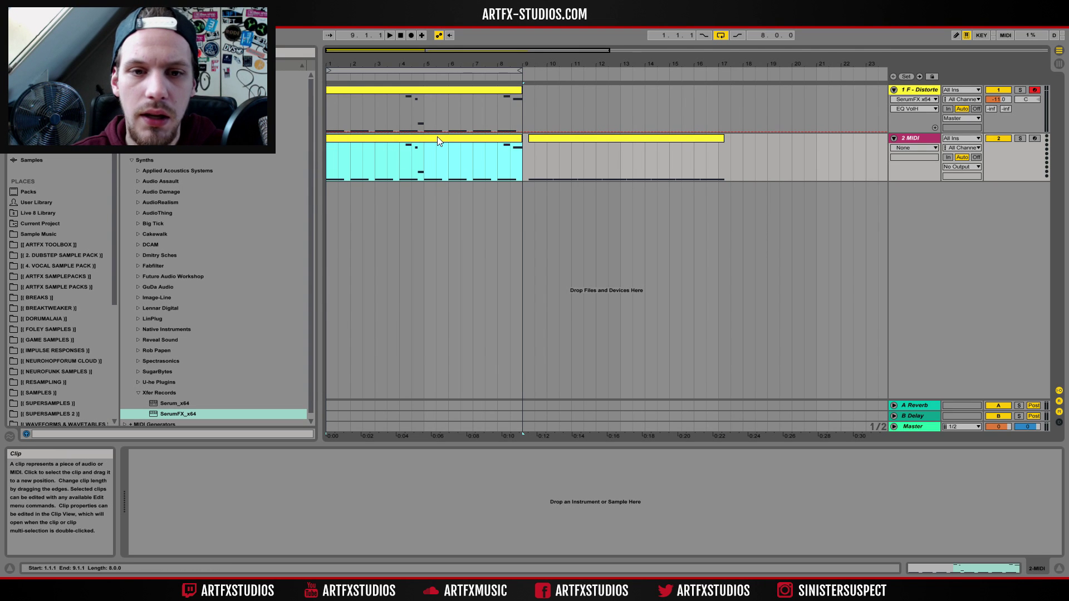
pyautogui.moveTo(412, 61); pyautogui.dragTo(547, 159)
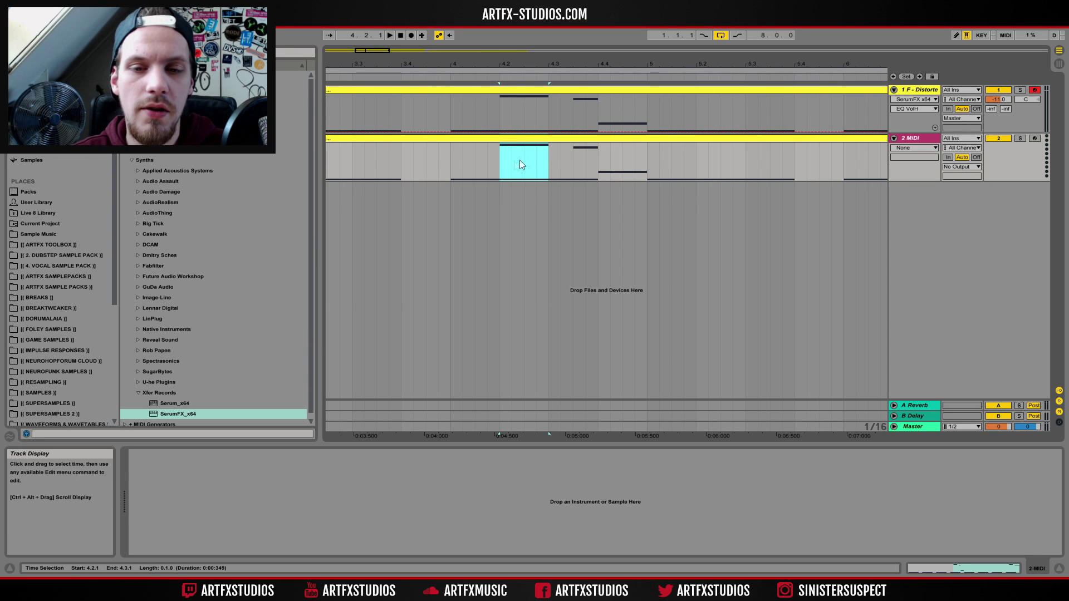
# Step: Select short time spans in bar 4 on track 2, then open the bars 1–9 clip's notes
pyautogui.moveTo(451, 171); pyautogui.dragTo(634, 167)
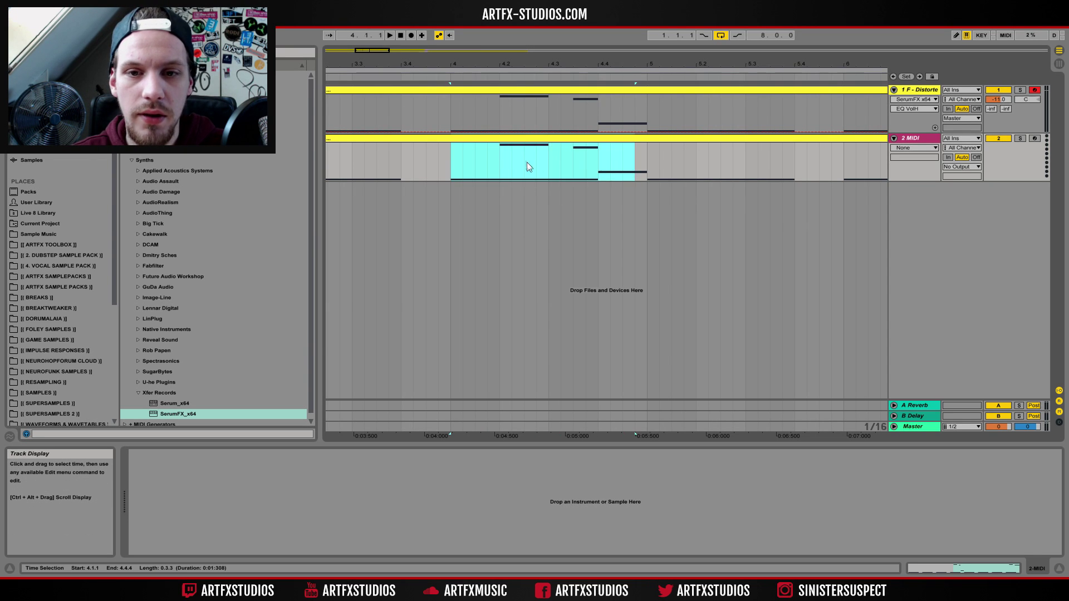
pyautogui.moveTo(498, 160); pyautogui.dragTo(614, 161)
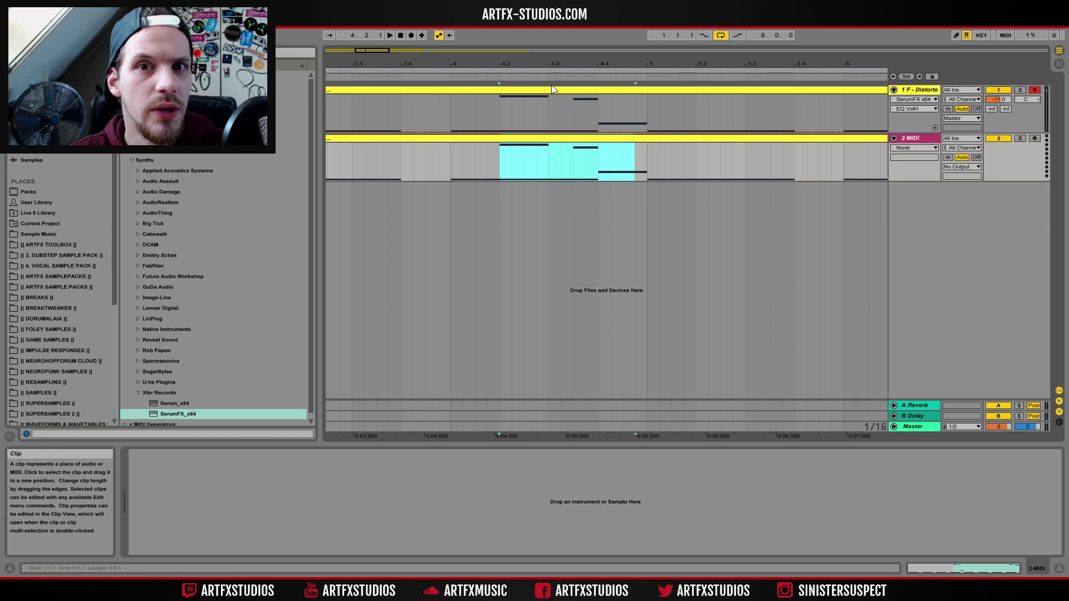
pyautogui.moveTo(500, 149); pyautogui.dragTo(537, 150)
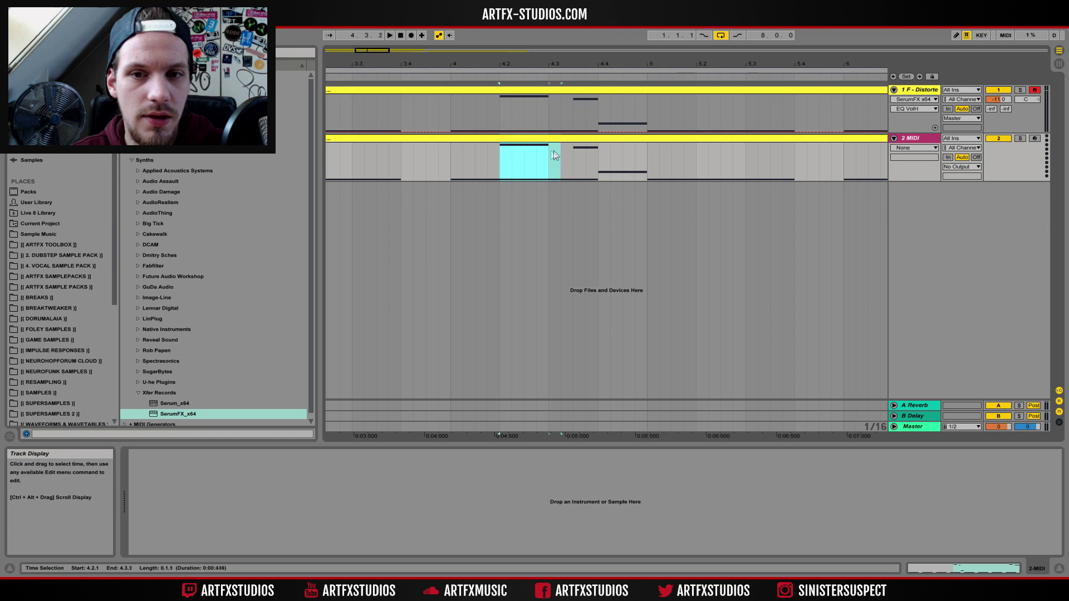
pyautogui.moveTo(557, 65); pyautogui.dragTo(373, 145)
pyautogui.doubleClick(373, 145)
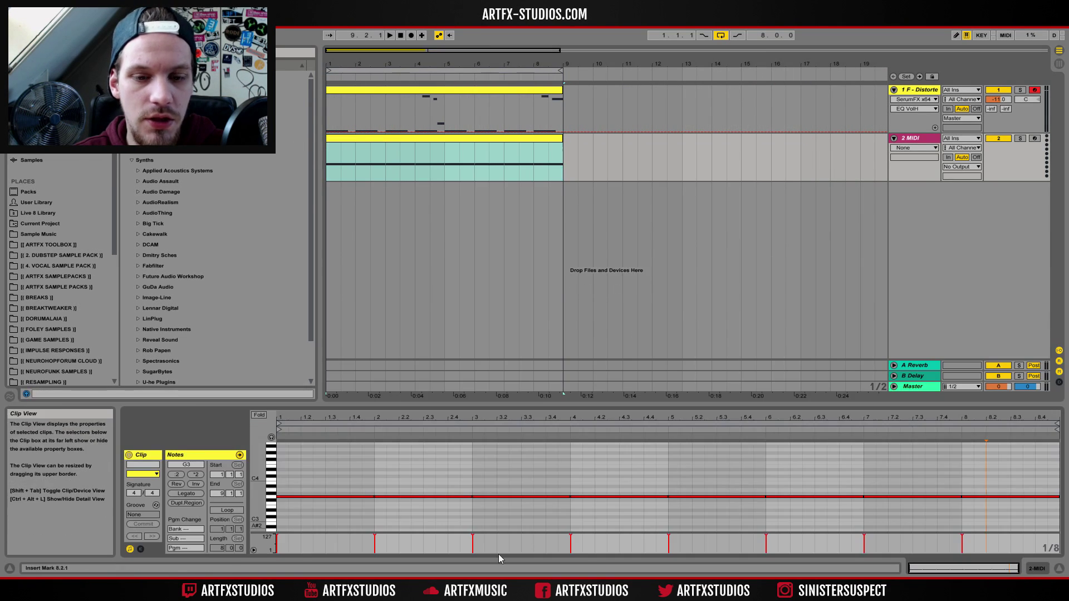
pyautogui.click(312, 496)
pyautogui.press('Right')
pyautogui.press('Right')
pyautogui.press('Right')
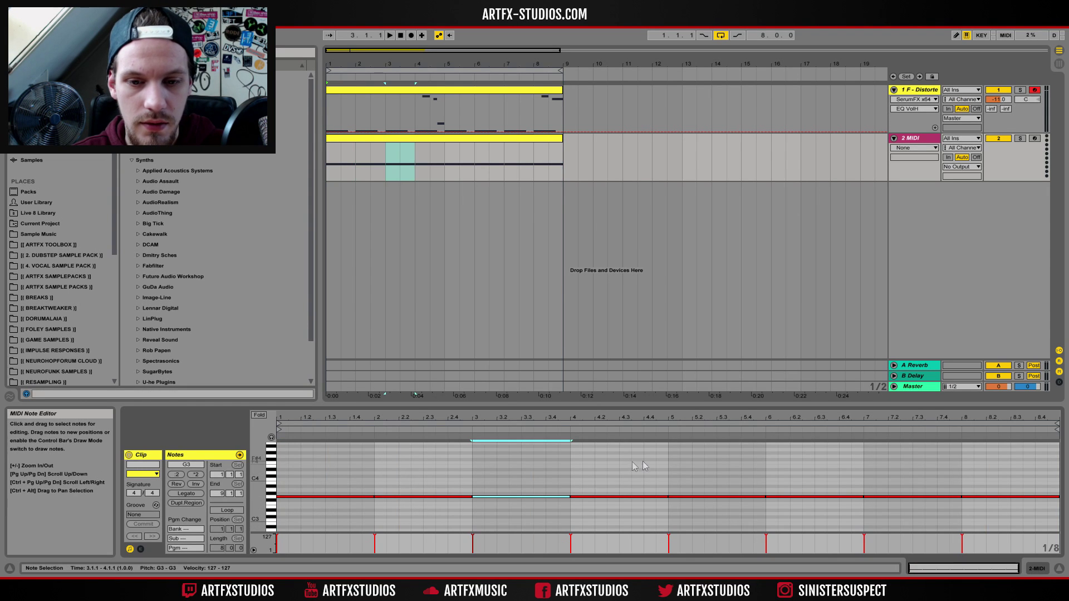
pyautogui.press('Right')
pyautogui.press('Right')
pyautogui.press('Right')
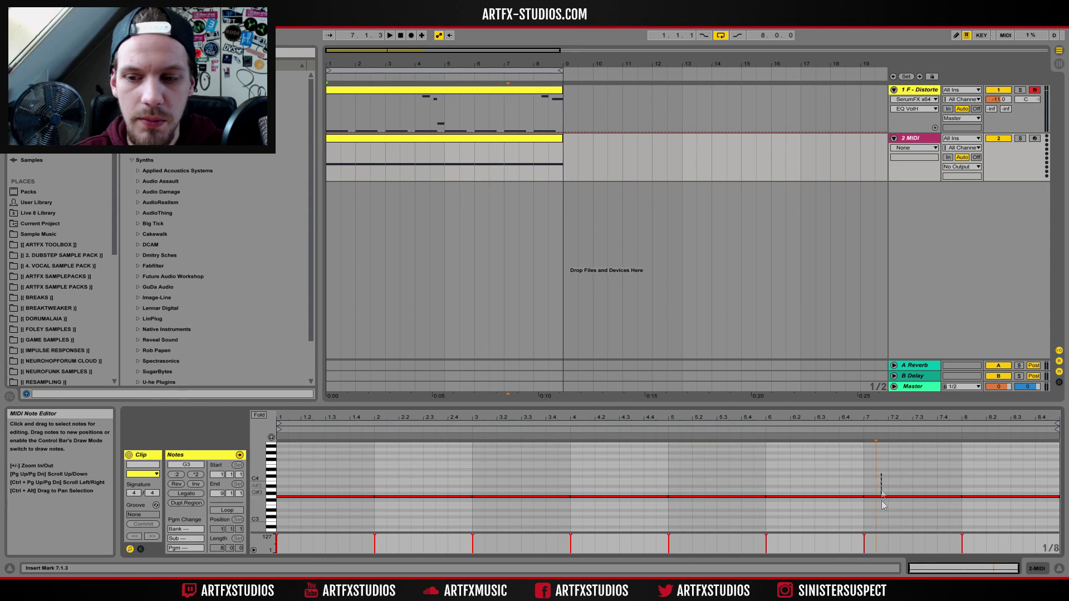
pyautogui.press('Right')
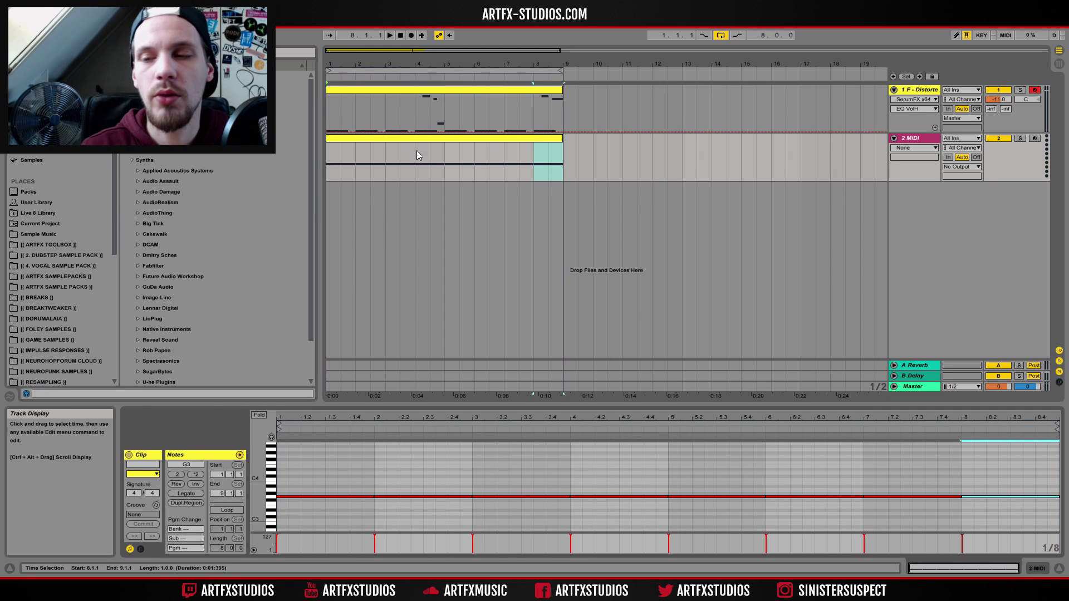
pyautogui.click(961, 168)
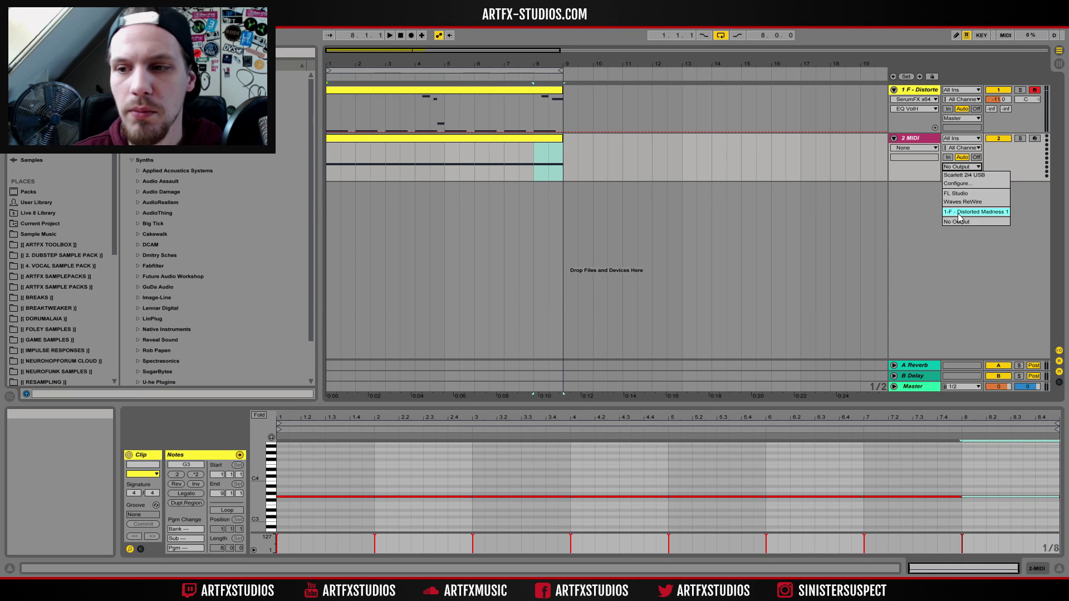
# Step: Set track 2's MIDI To to '1-F - Distorted Madness 1' and '1-SerumFX x64', then select track 1
pyautogui.click(958, 212)
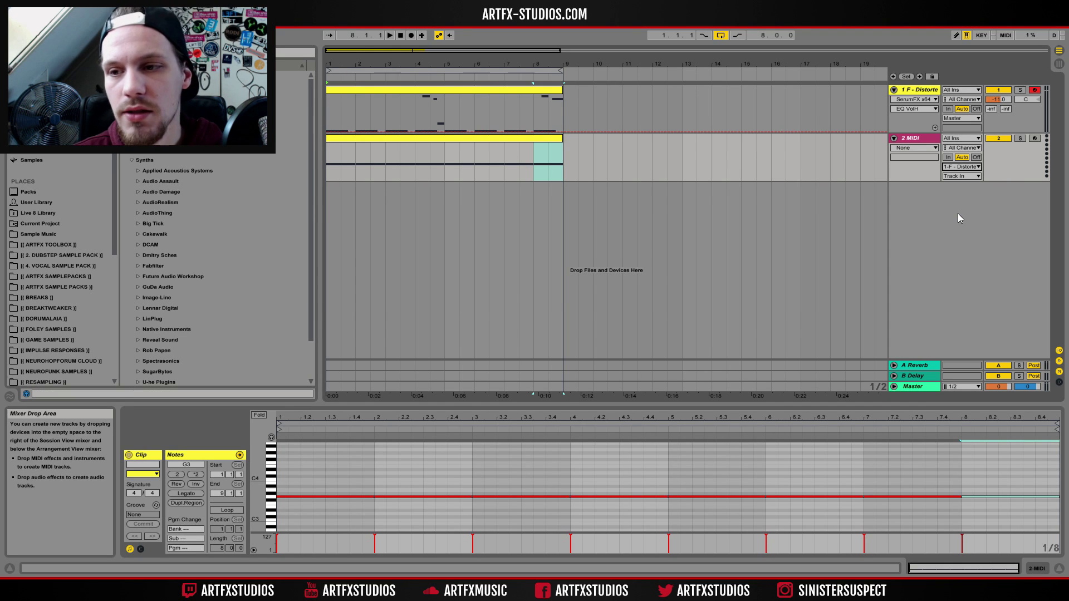
pyautogui.click(958, 177)
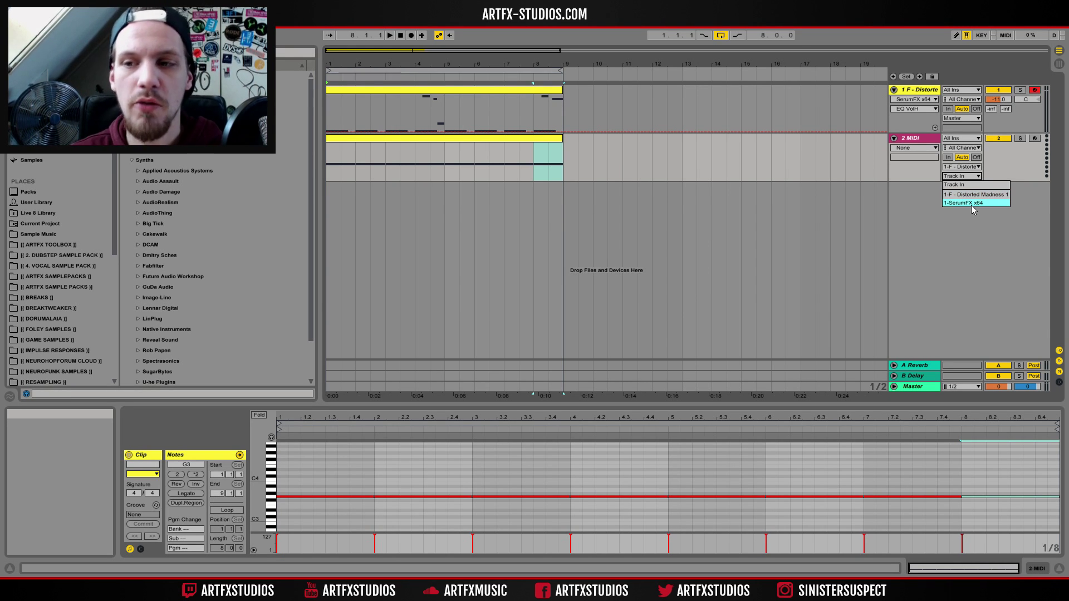
pyautogui.click(972, 204)
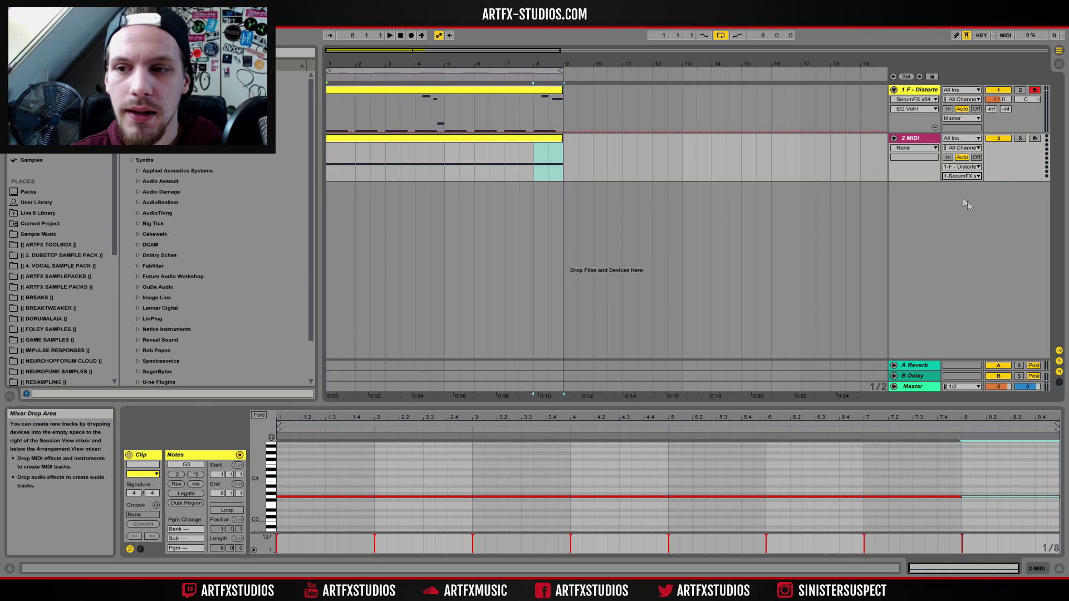
pyautogui.click(921, 90)
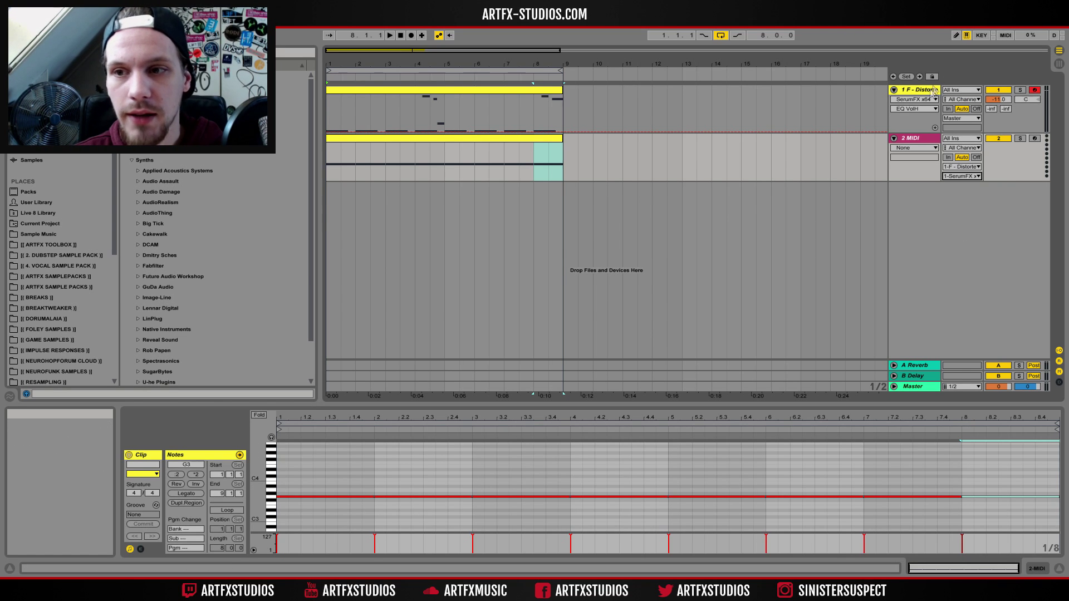
pyautogui.hotkey('shift', 'Tab')
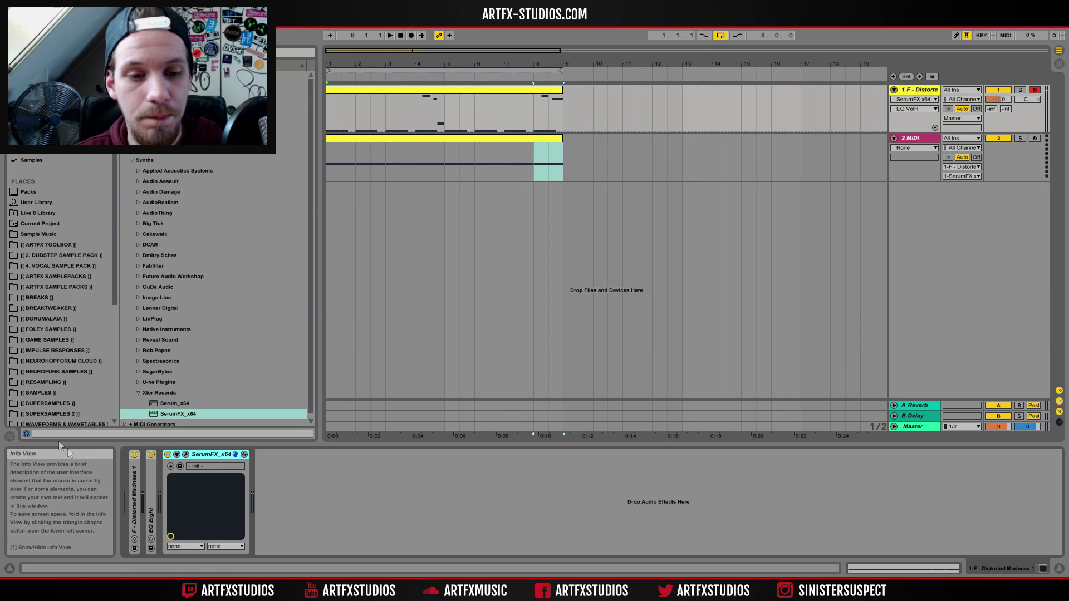
pyautogui.click(187, 454)
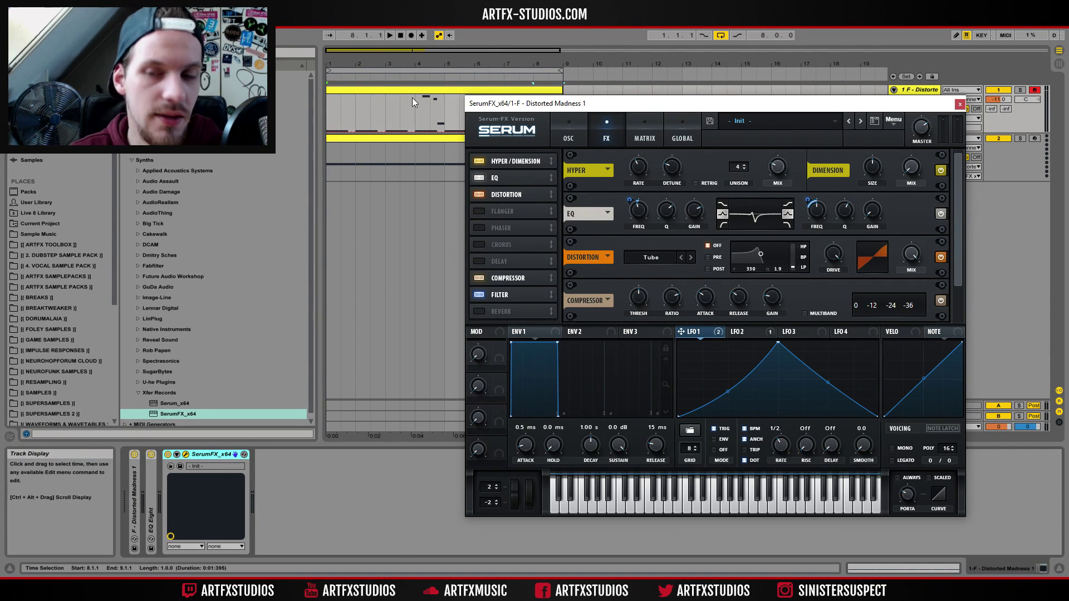
pyautogui.press('space')
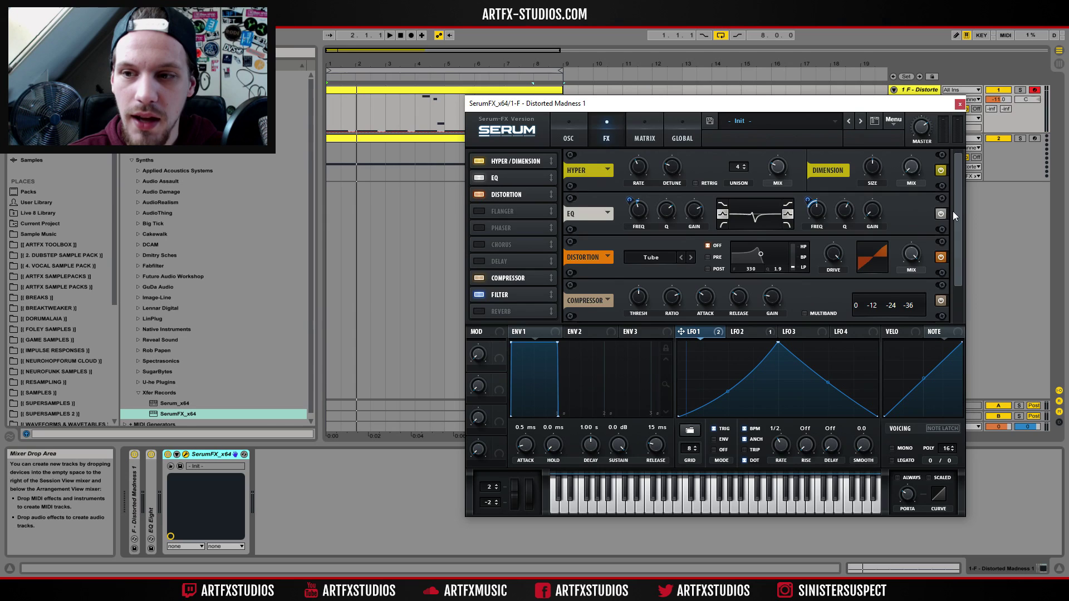
pyautogui.scroll(-1, 974, 317)
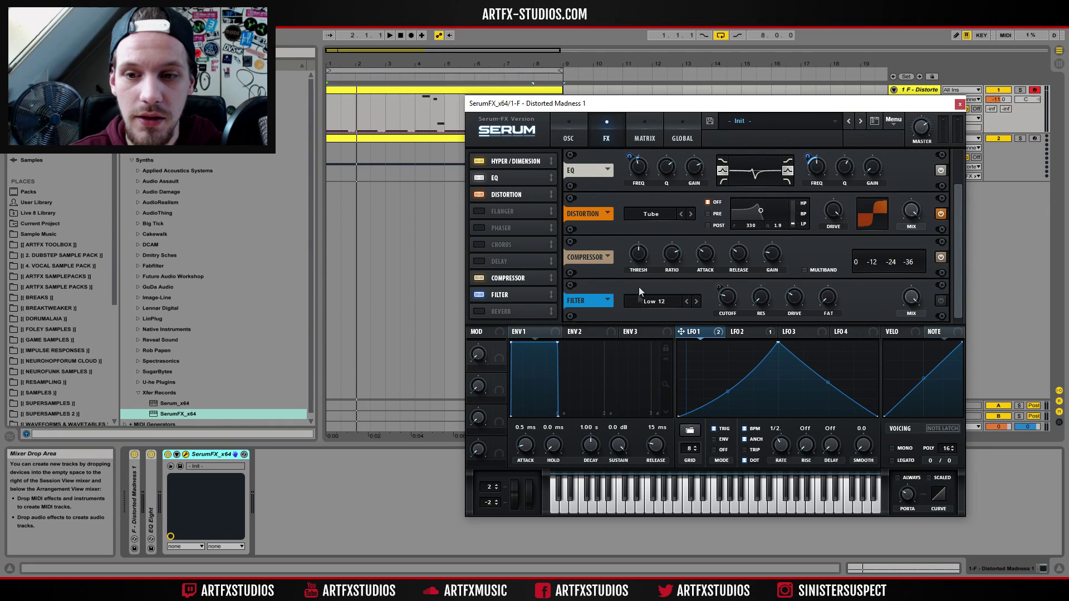
pyautogui.click(939, 300)
pyautogui.press('space')
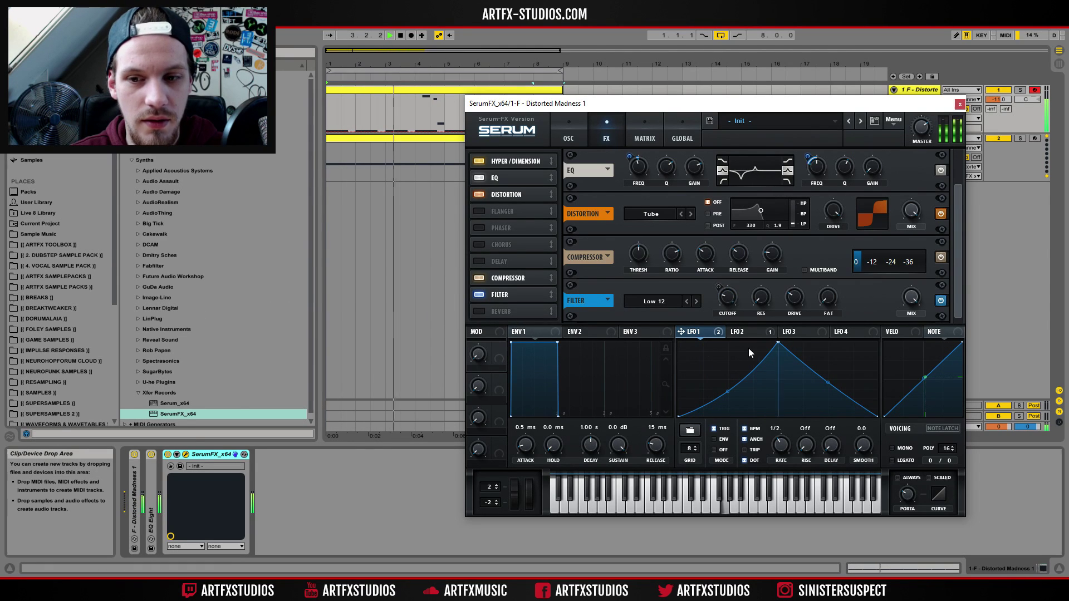
pyautogui.moveTo(772, 341)
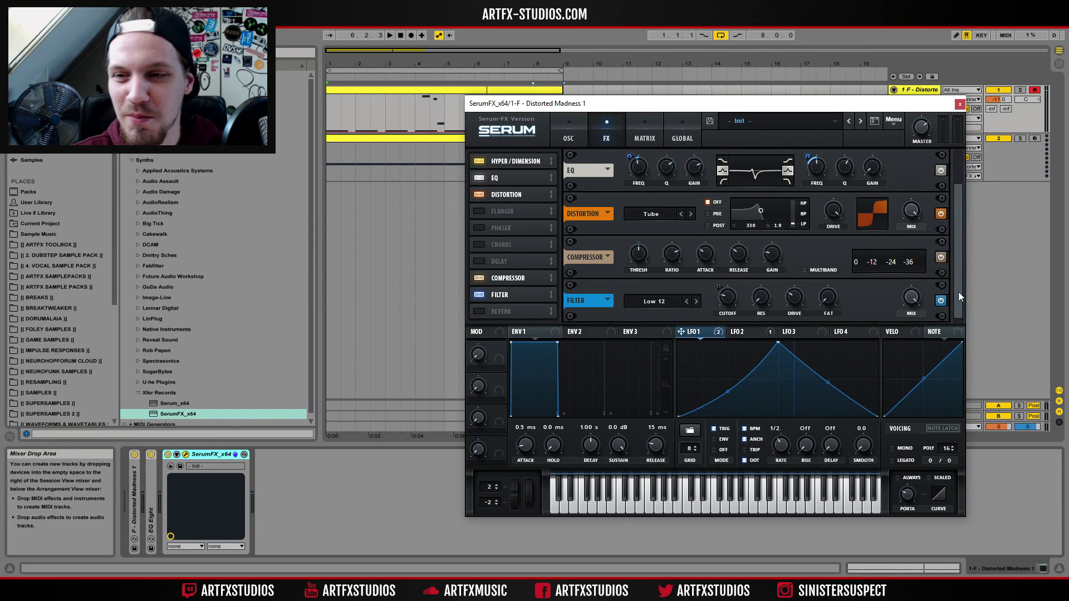
pyautogui.moveTo(957, 292); pyautogui.dragTo(964, 203)
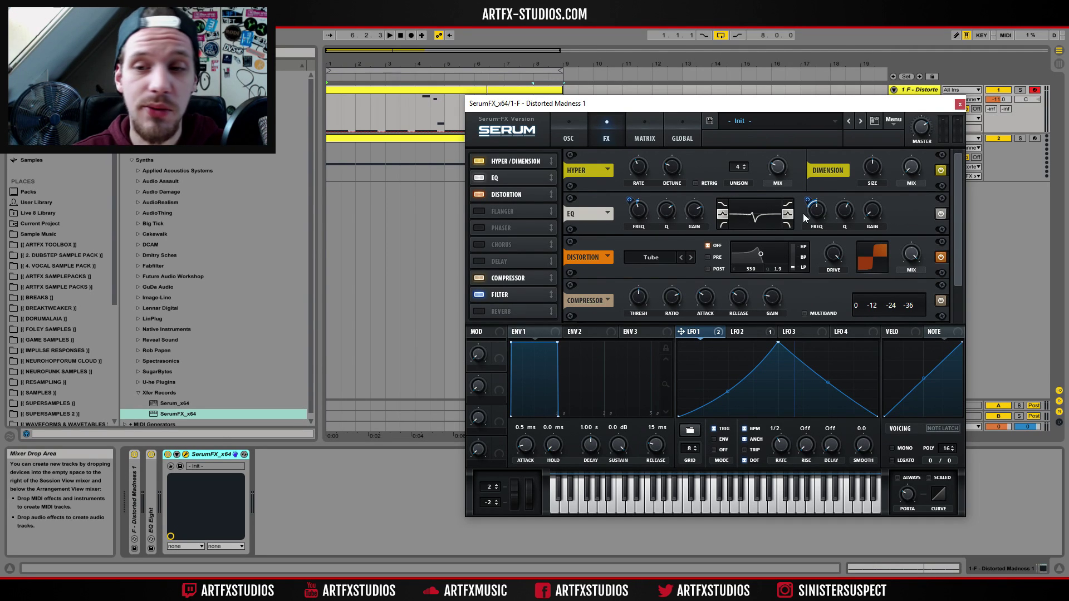
pyautogui.click(940, 258)
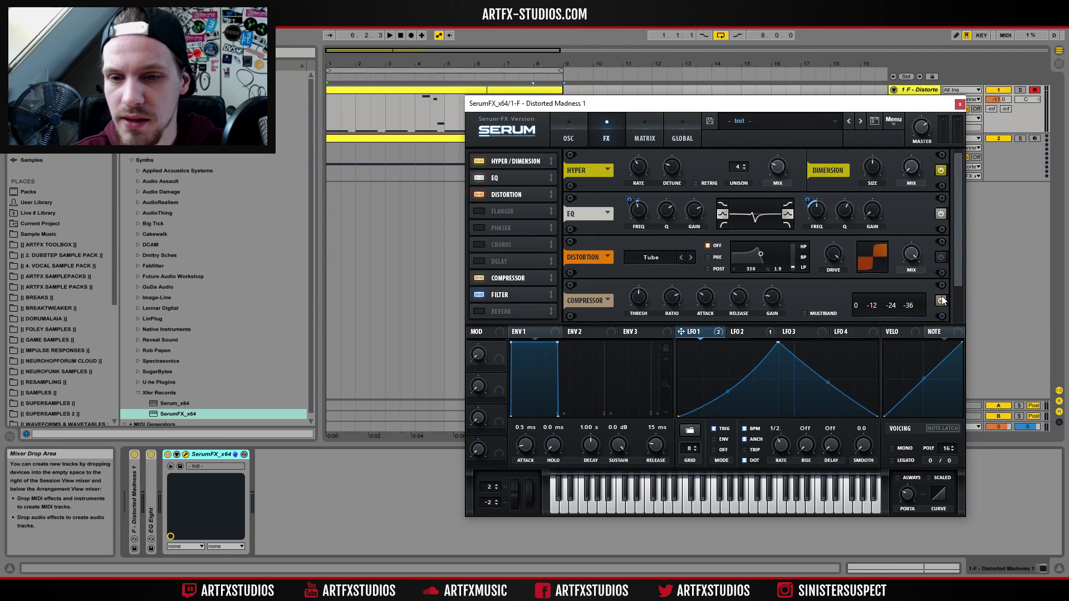
pyautogui.moveTo(956, 260); pyautogui.dragTo(949, 289)
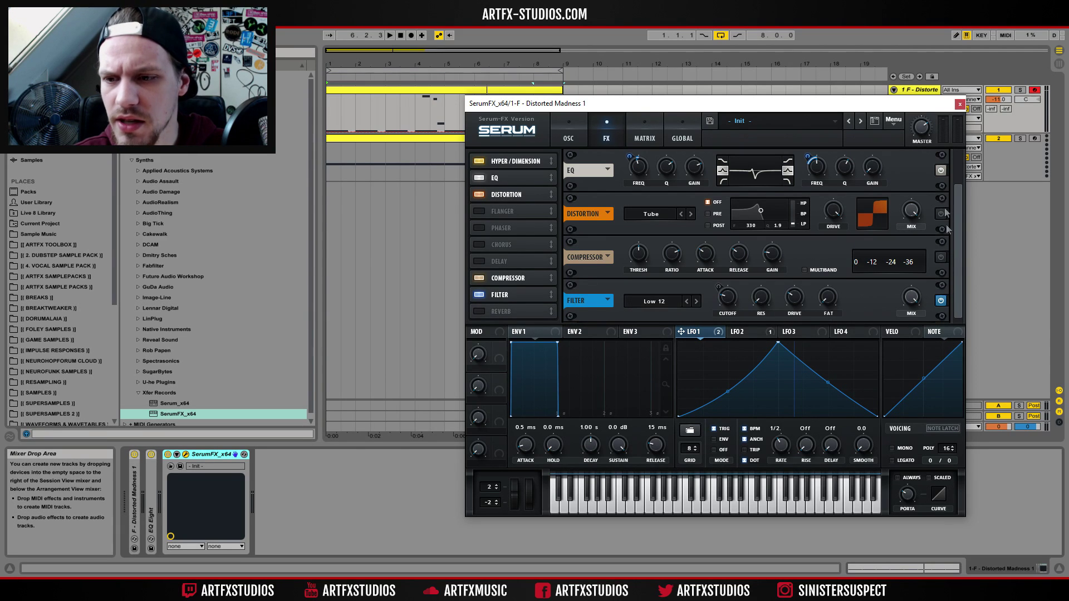
pyautogui.click(940, 301)
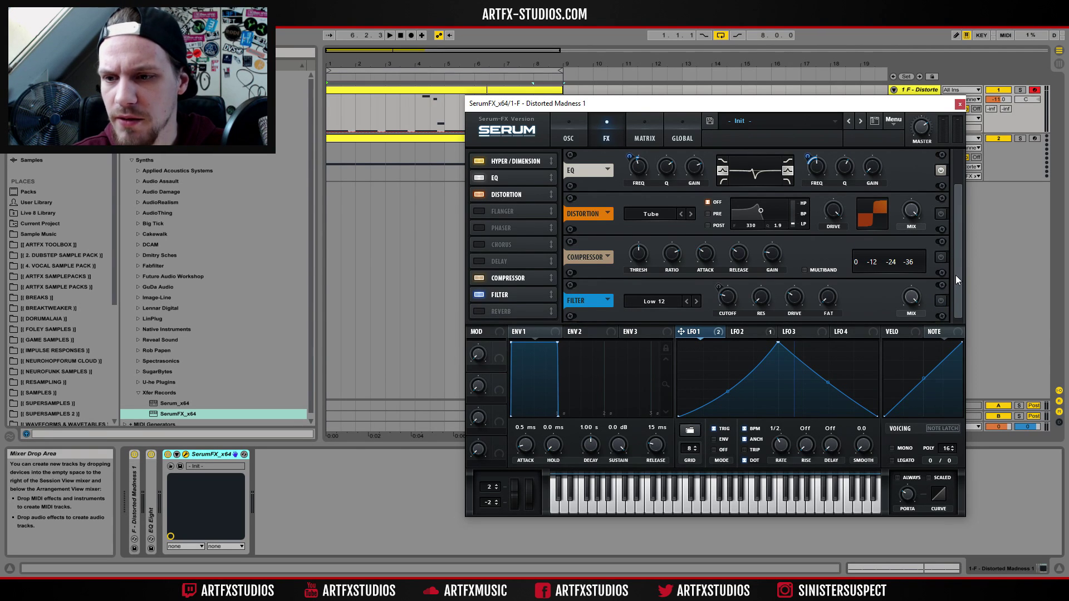
pyautogui.moveTo(956, 276); pyautogui.dragTo(958, 243)
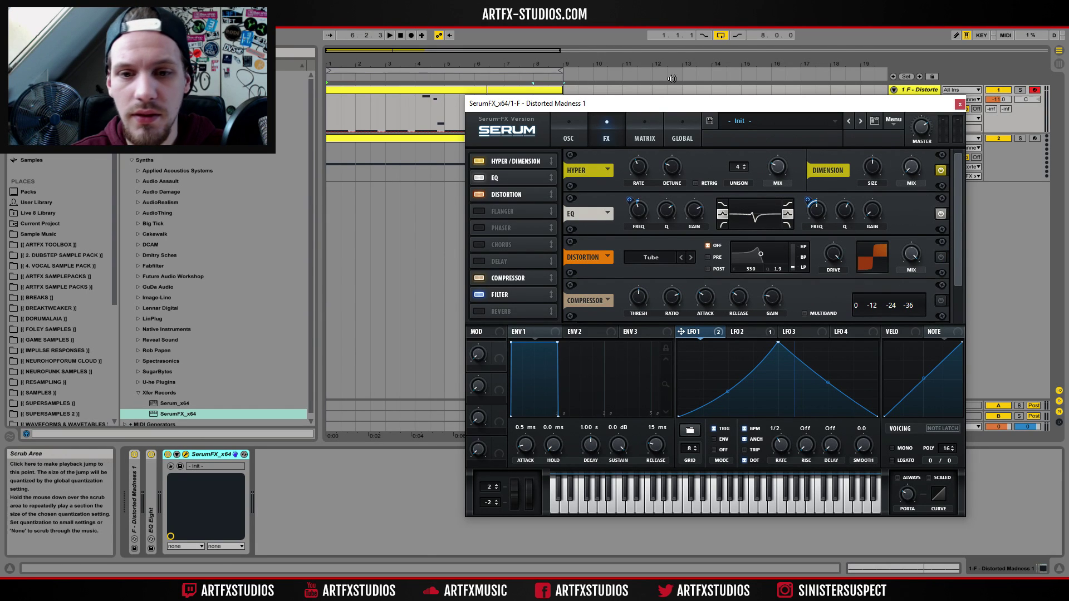
pyautogui.click(328, 105)
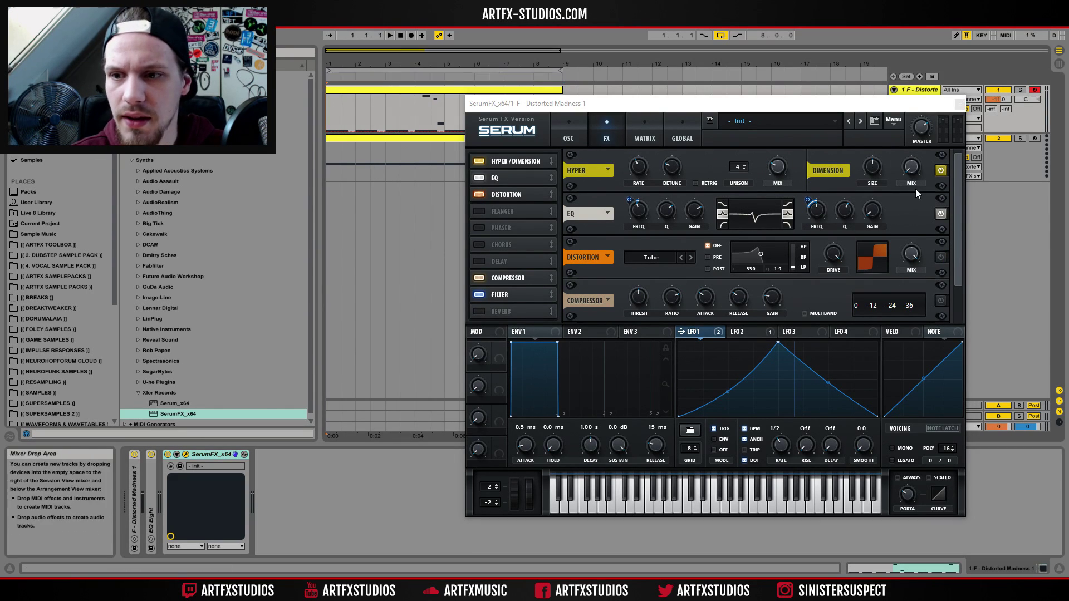
pyautogui.click(942, 213)
pyautogui.press('space')
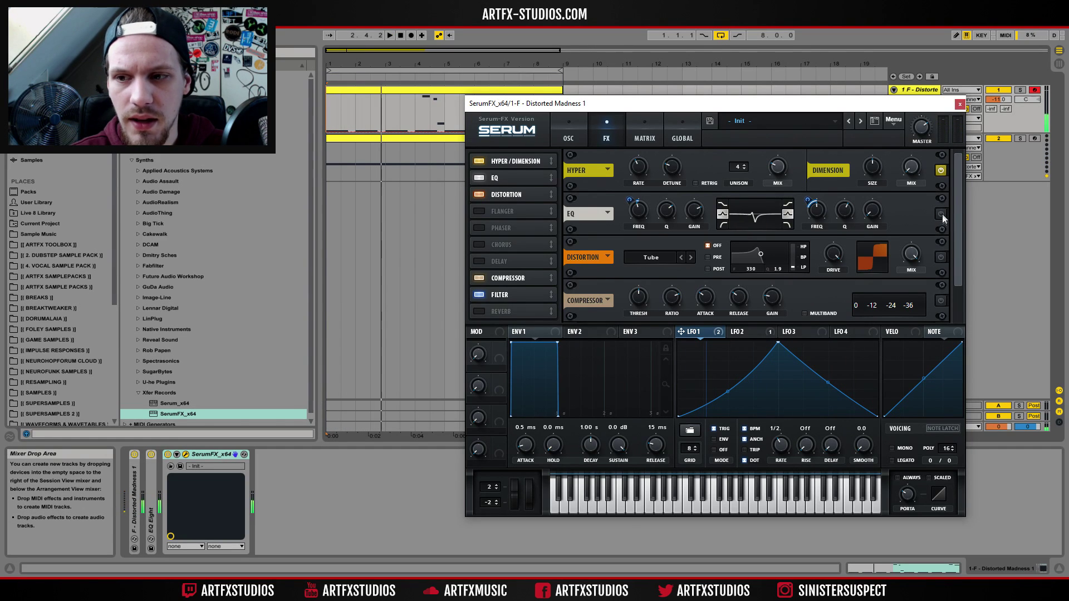
pyautogui.press('space')
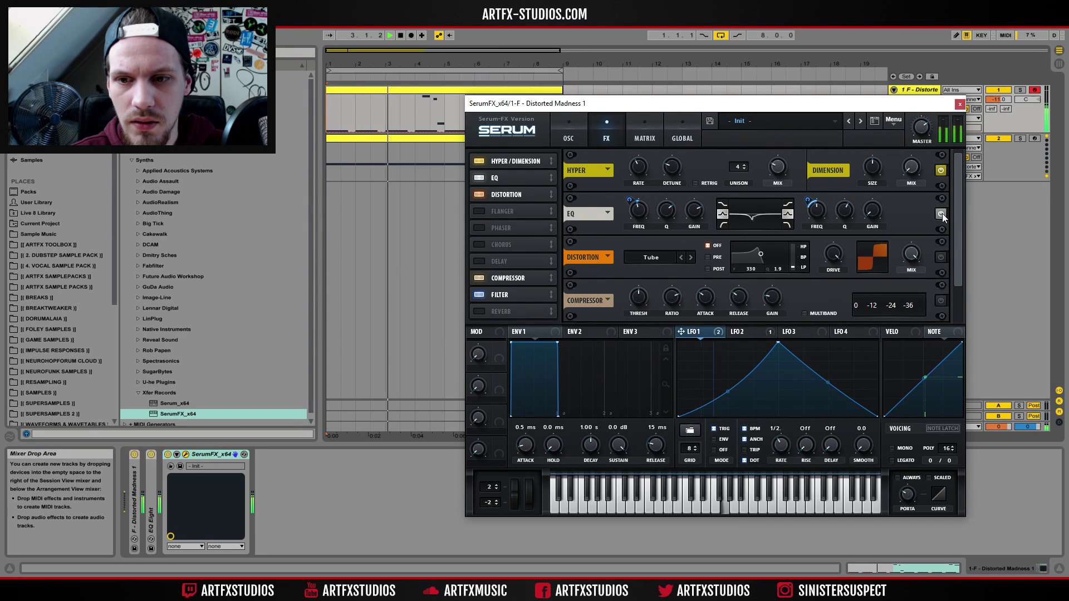
pyautogui.press('space')
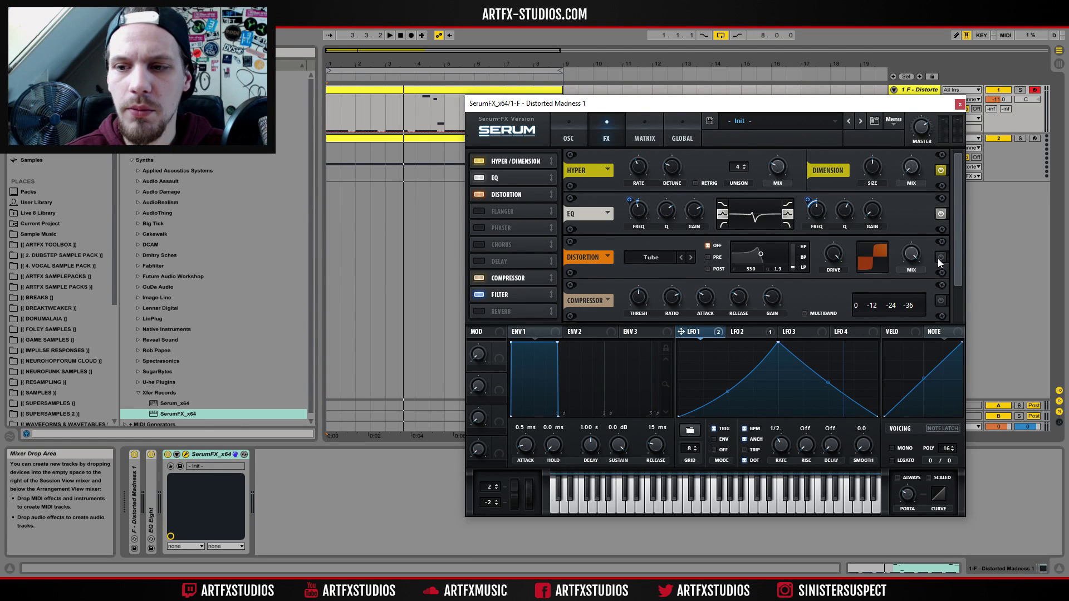
pyautogui.press('space')
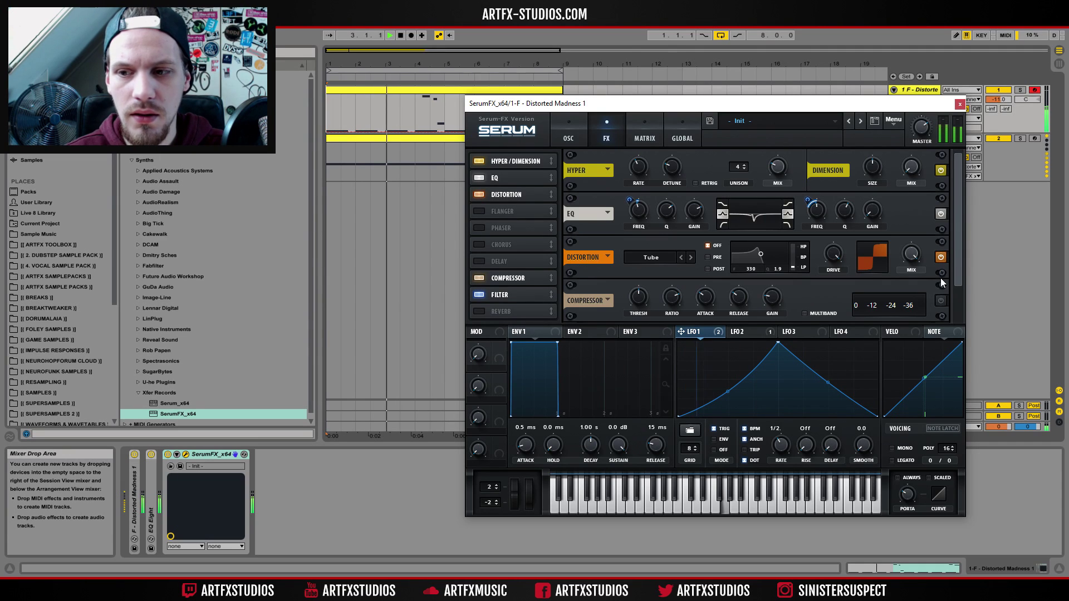
pyautogui.scroll(-1, 957, 271)
pyautogui.press('space')
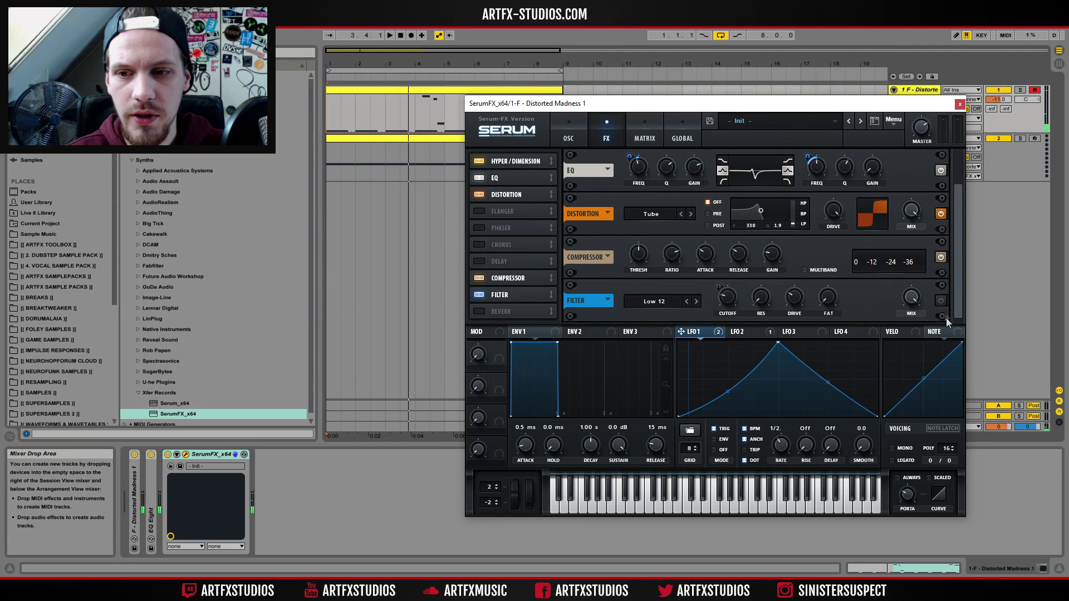
pyautogui.press('space')
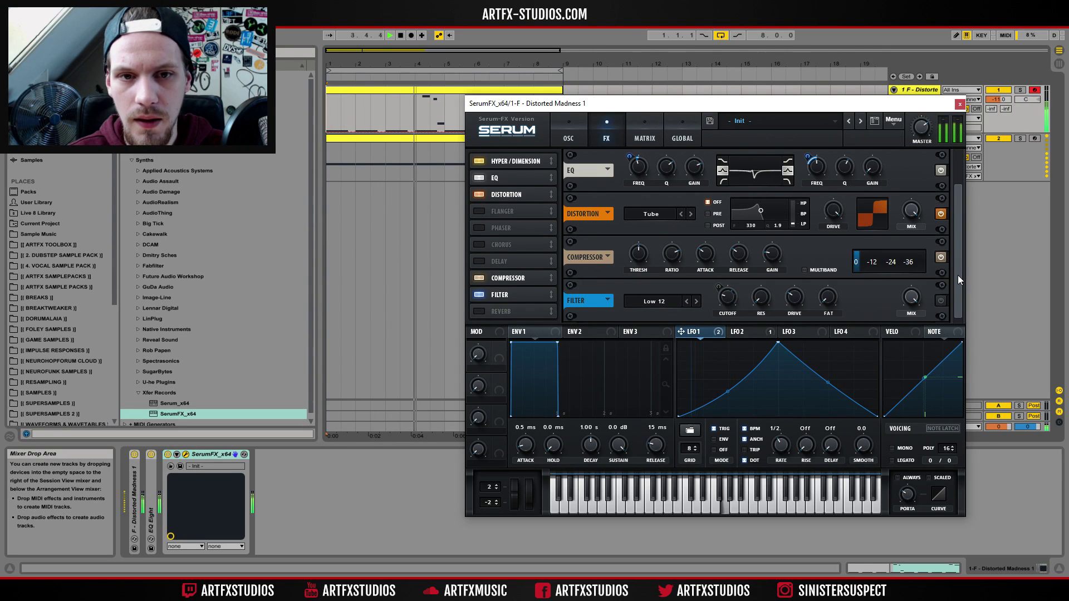
pyautogui.press('space')
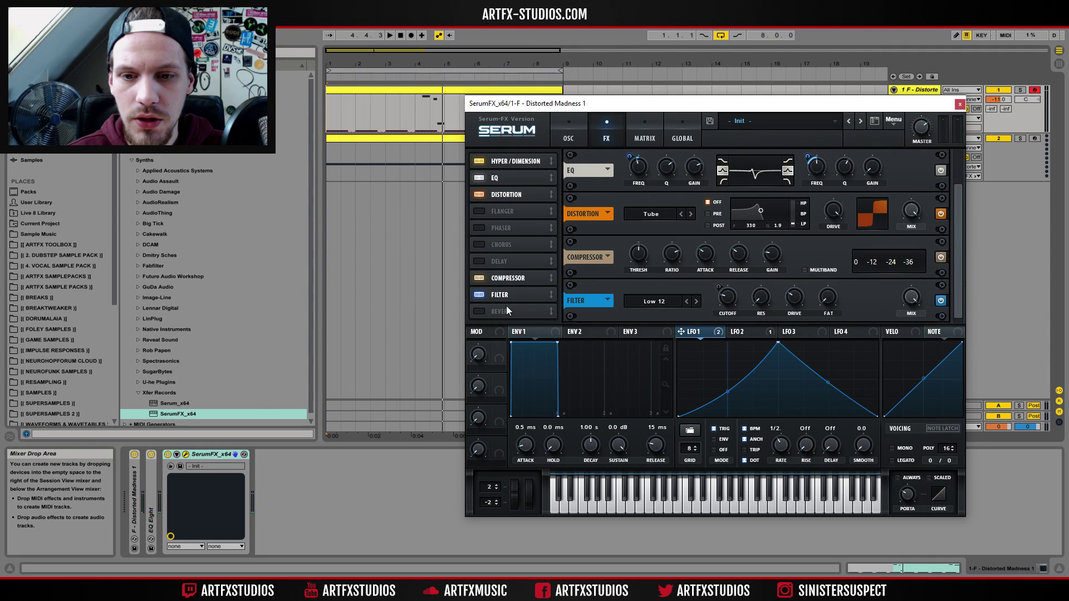
pyautogui.click(744, 331)
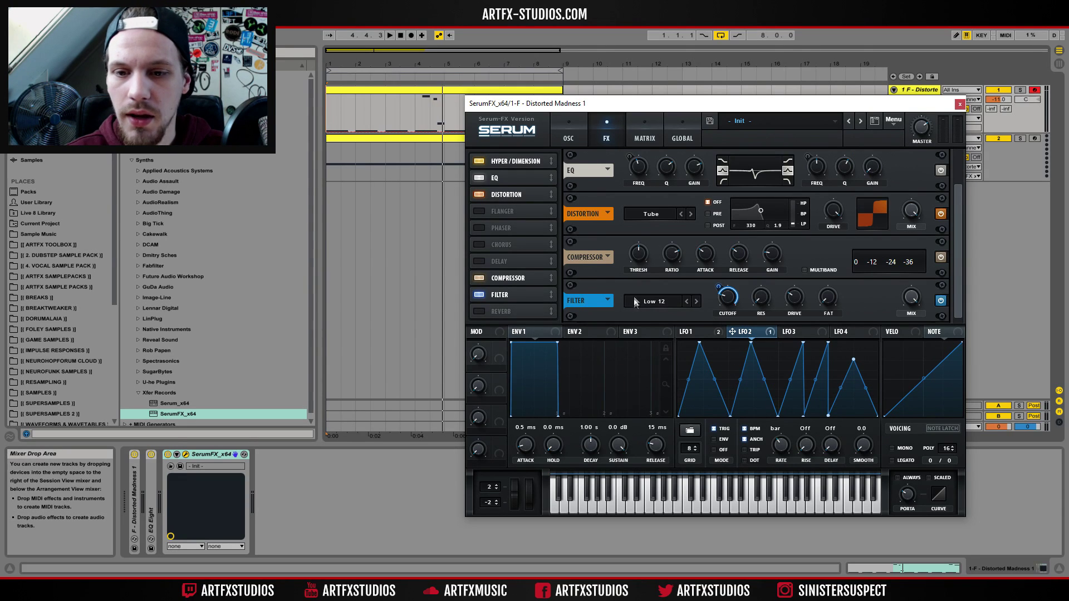
# Step: Play and stop the arrangement to hear LFO 2's multi-triangle shape sweeping the filter cutoff
pyautogui.press('space')
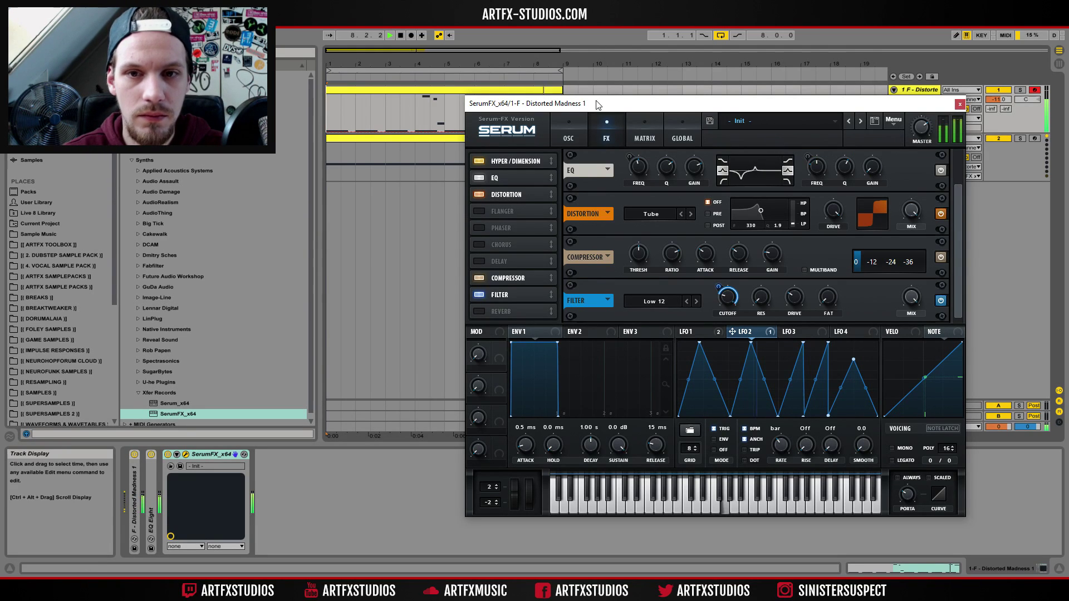
pyautogui.press('space')
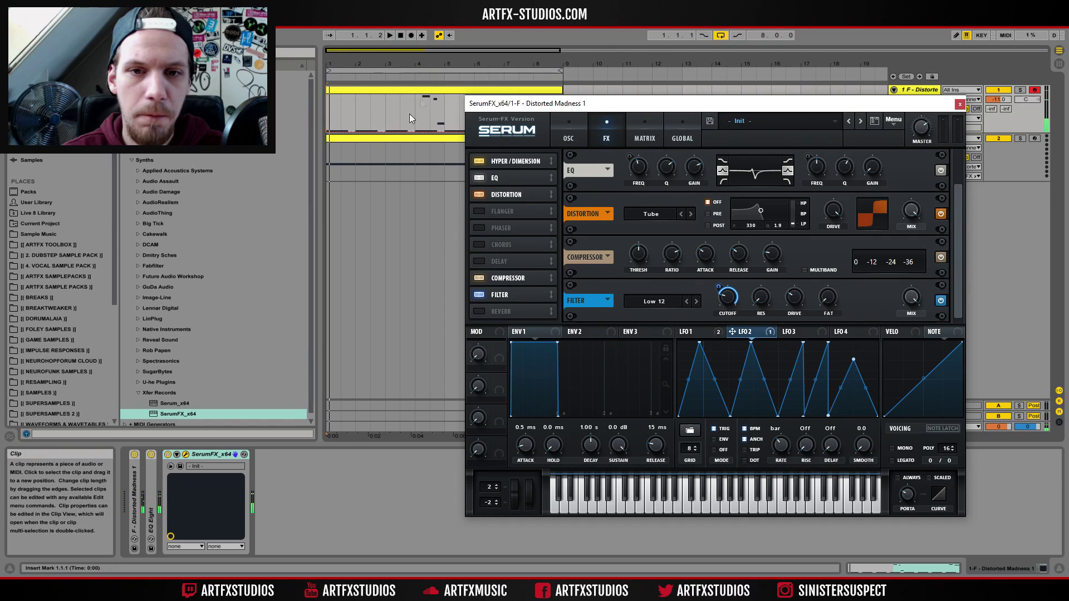
# Step: Ctrl-drag a copy of the MIDI clip onto the empty track below and play both tracks
pyautogui.click(407, 90)
pyautogui.moveTo(520, 107); pyautogui.dragTo(633, 89)
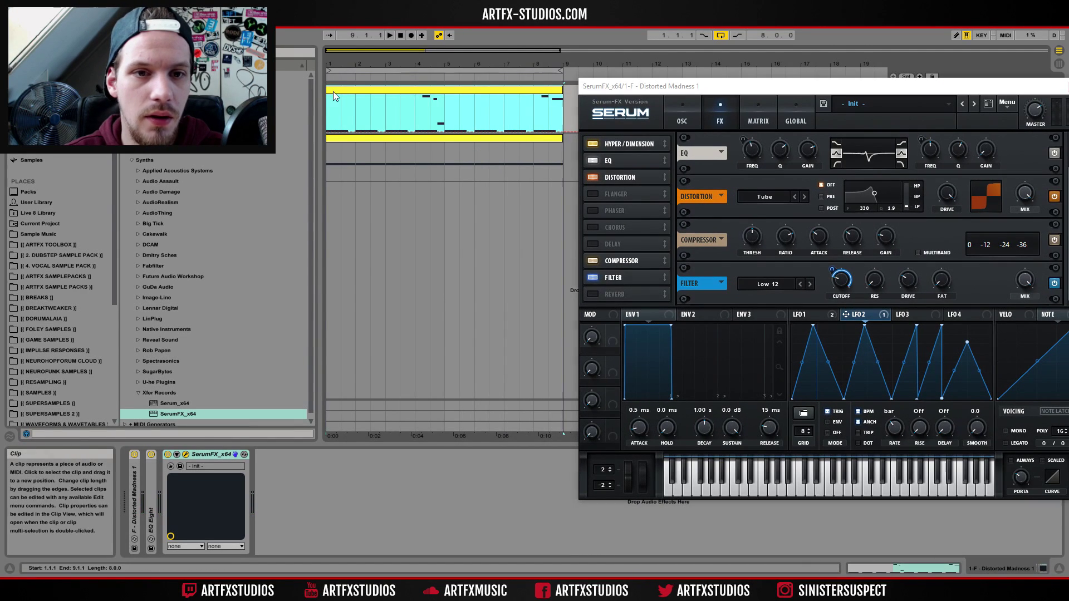
pyautogui.moveTo(335, 90); pyautogui.dragTo(335, 139)
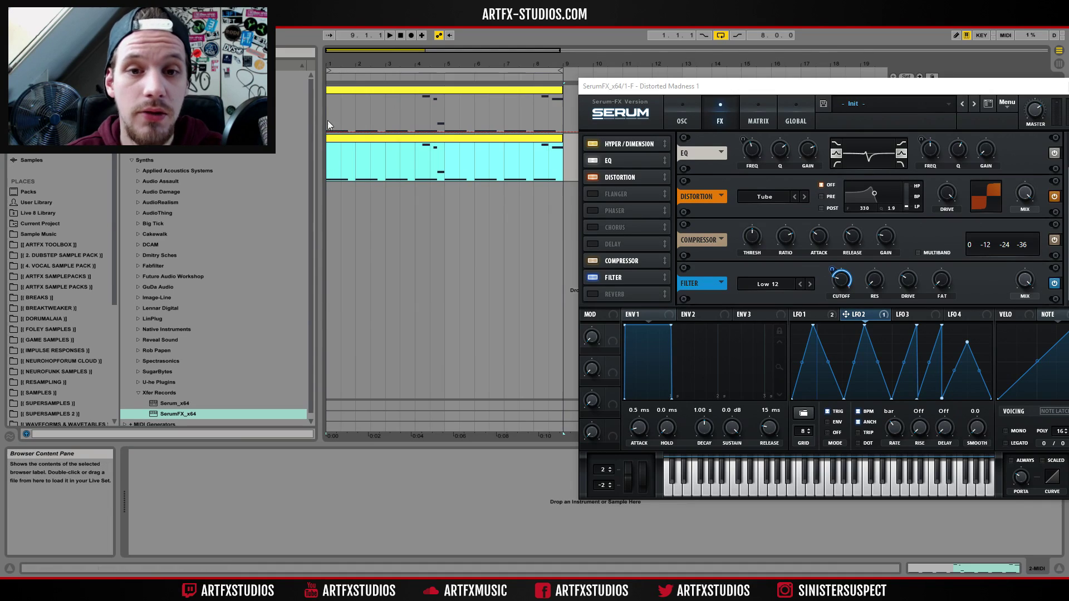
pyautogui.moveTo(988, 89); pyautogui.dragTo(933, 70)
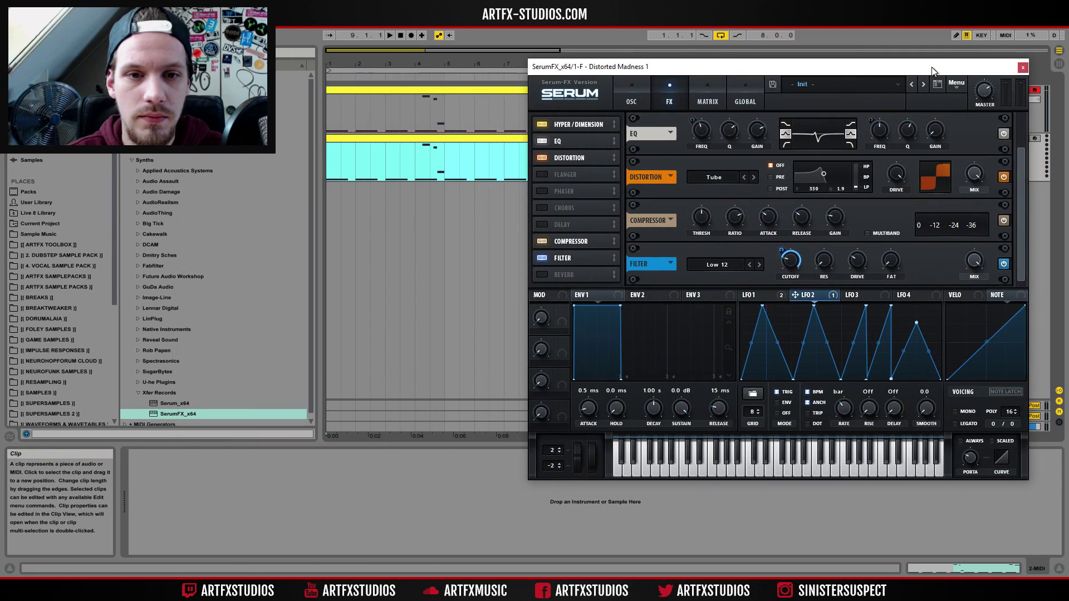
pyautogui.press('space')
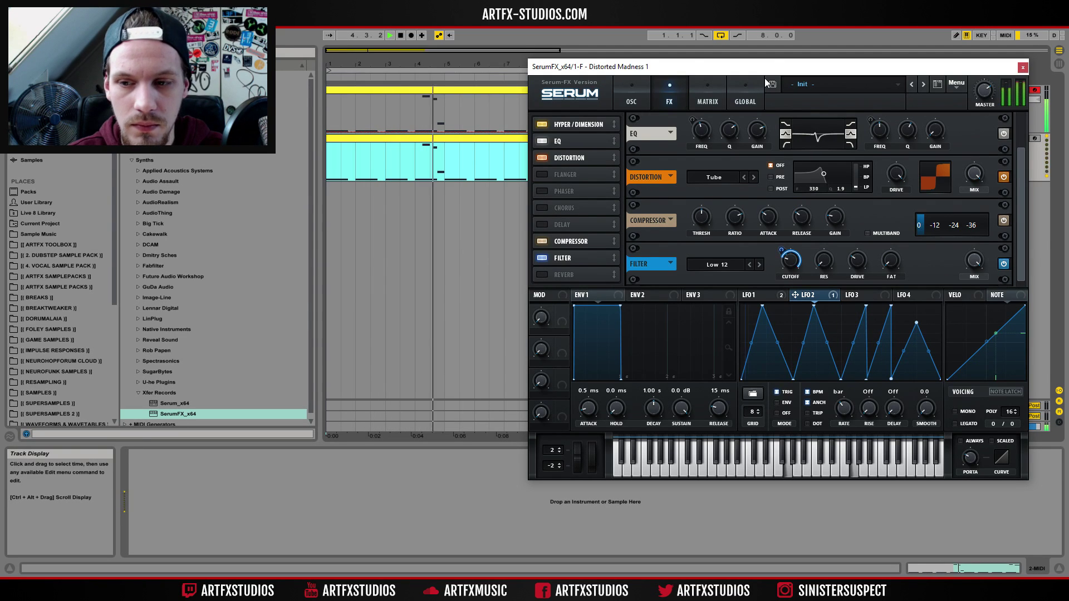
pyautogui.press('space')
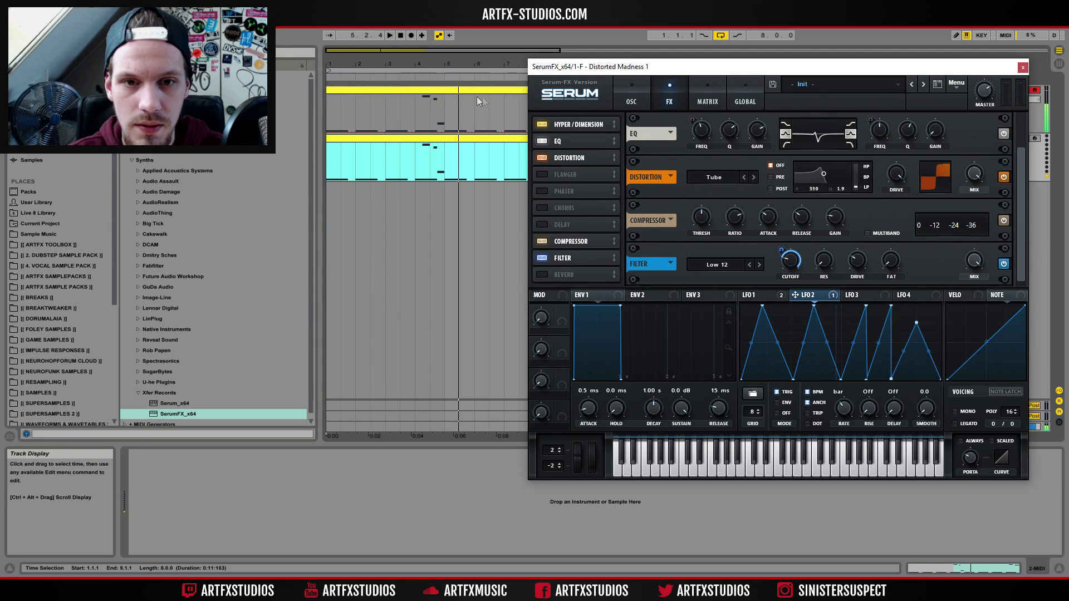
# Step: Copy the upper clip's notes and paste them at bar 4 of the lower track
pyautogui.click(425, 106)
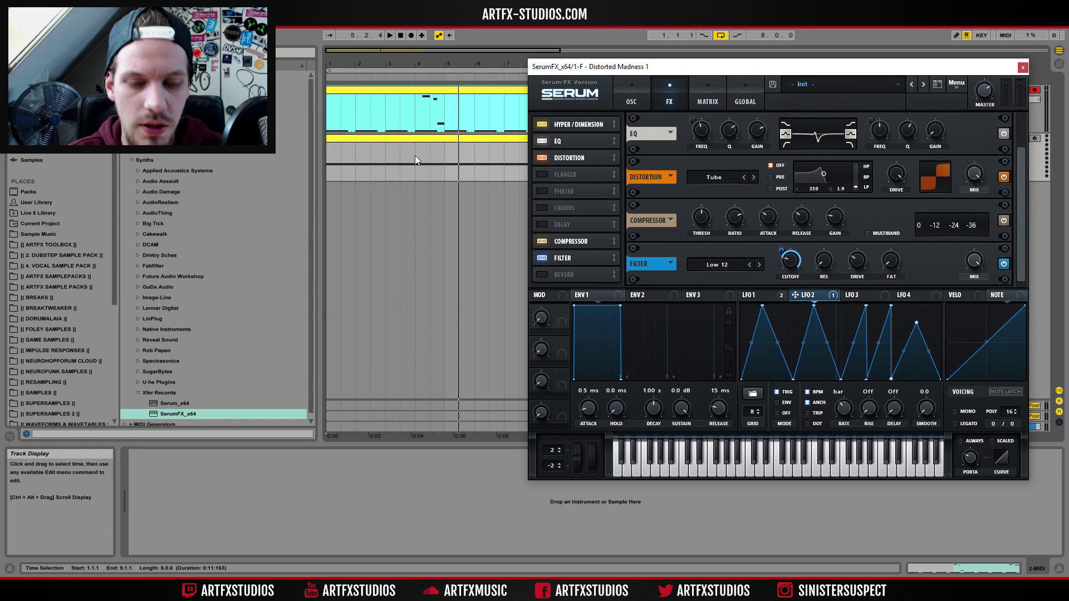
pyautogui.moveTo(427, 161); pyautogui.dragTo(438, 161)
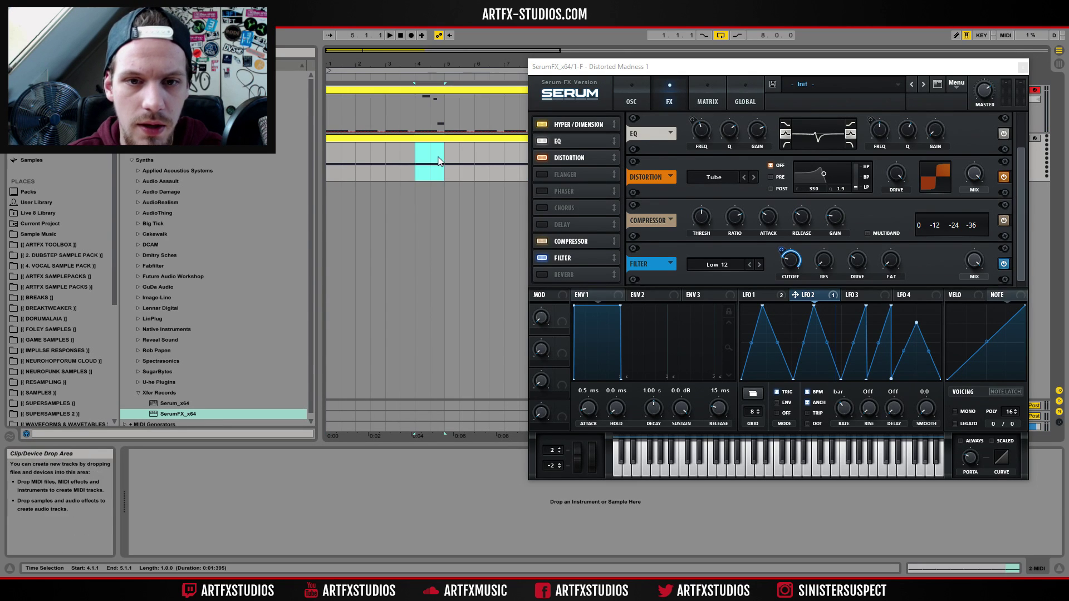
pyautogui.click(426, 111)
pyautogui.hotkey('ctrl', 'c')
pyautogui.click(416, 169)
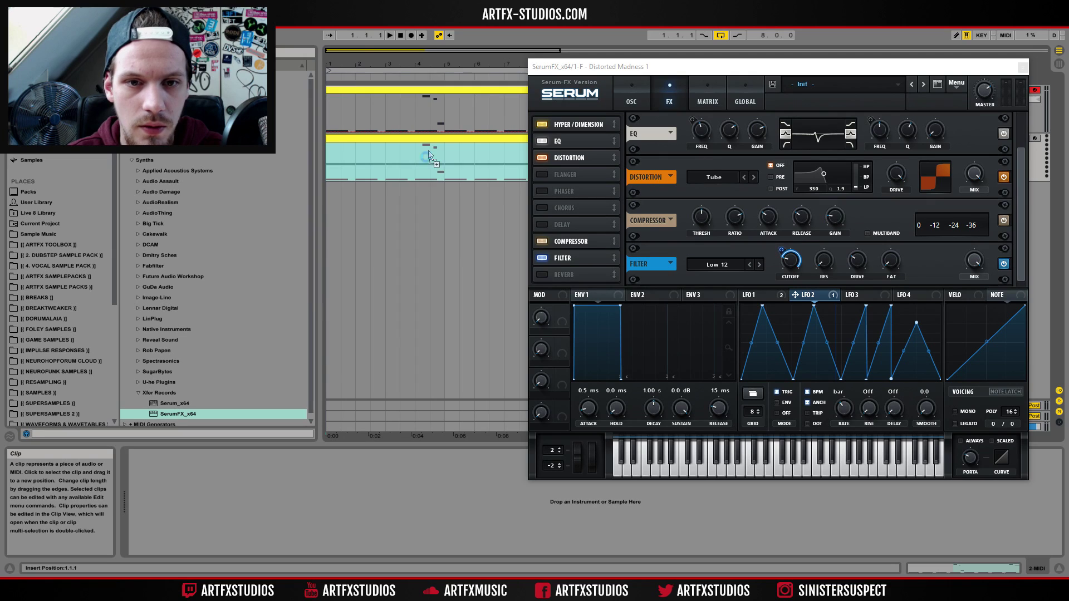
pyautogui.hotkey('ctrl', 'v')
pyautogui.click(417, 168)
# Step: Audition the pasted notes from bar 4, undo the paste, and play again
pyautogui.press('space')
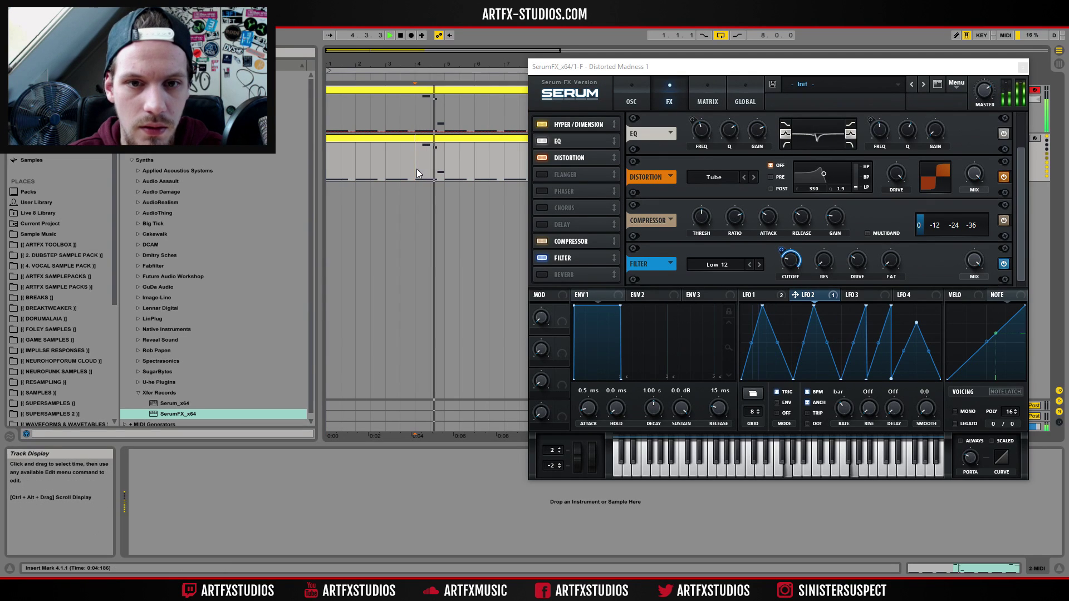
pyautogui.press('space')
pyautogui.hotkey('ctrl', 'z')
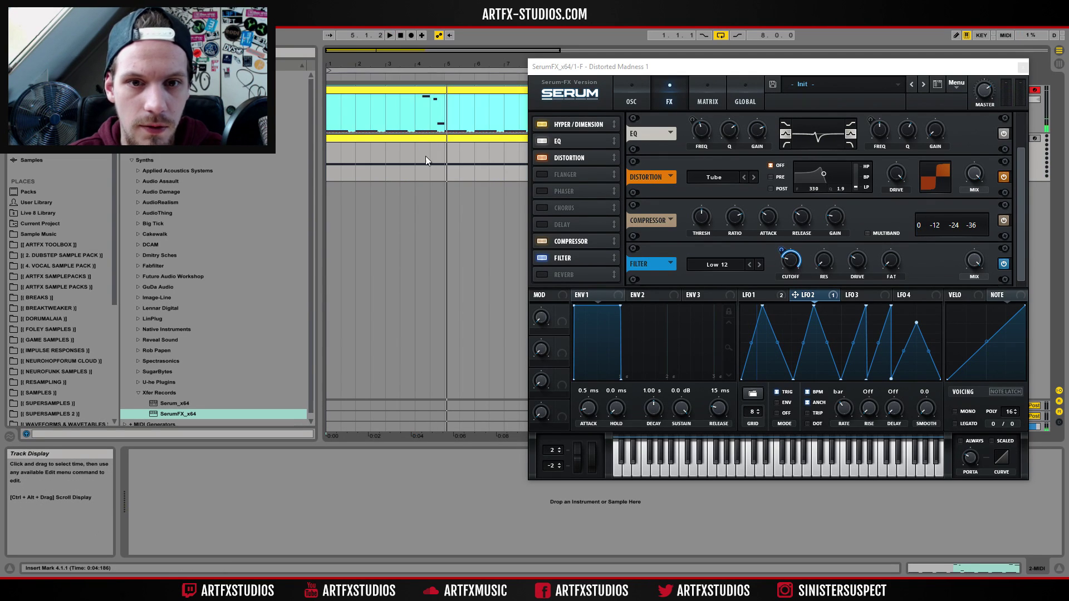
pyautogui.press('space')
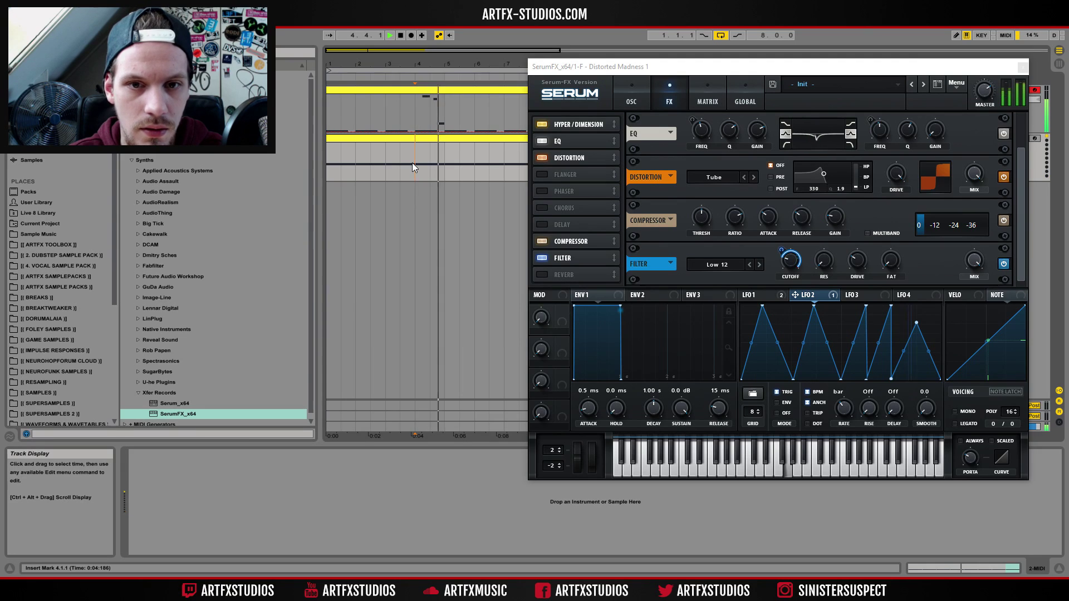
pyautogui.press('space')
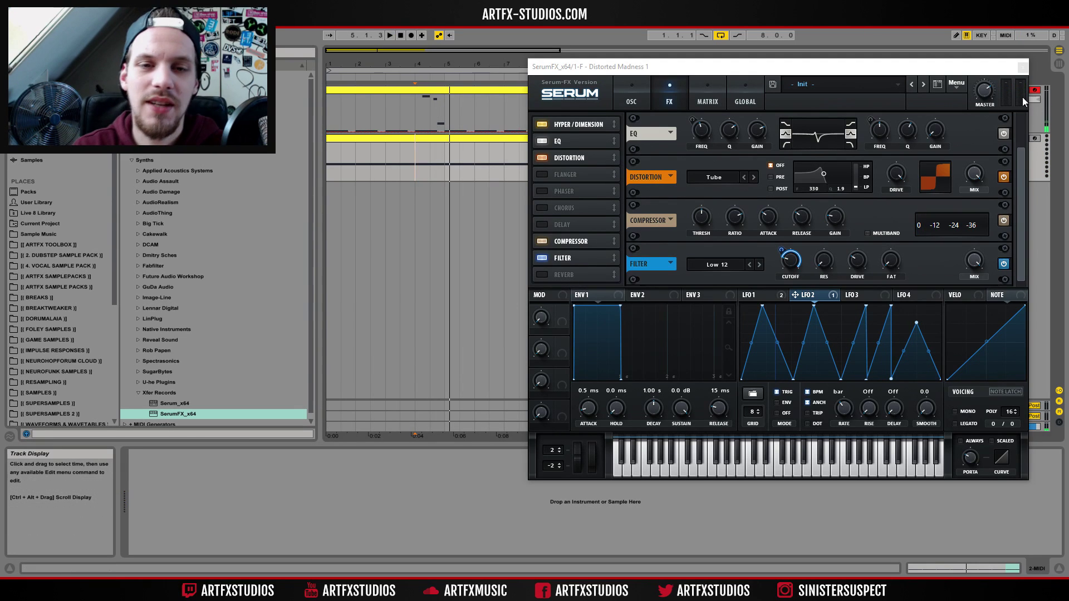